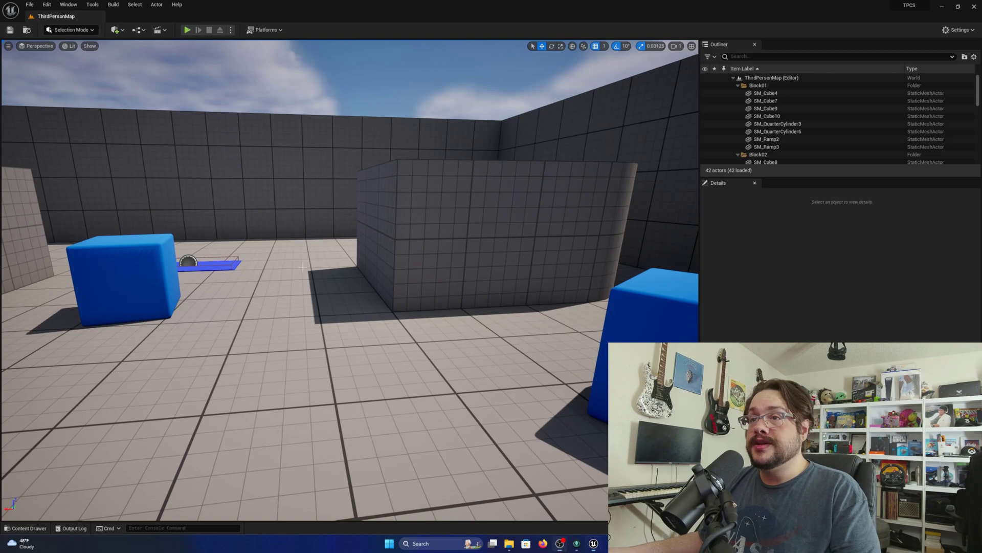
# Step: Play-test the third-person level, running and jumping the character around the ramps and blocks, and end the play session
pyautogui.moveTo(303, 266); pyautogui.dragTo(523, 264, button='right')
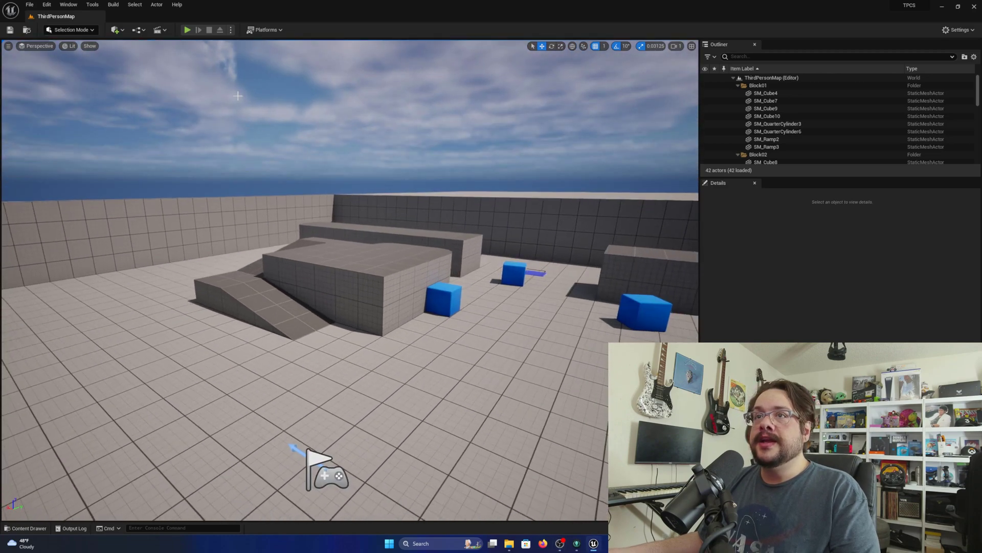
pyautogui.click(187, 30)
pyautogui.press('w')
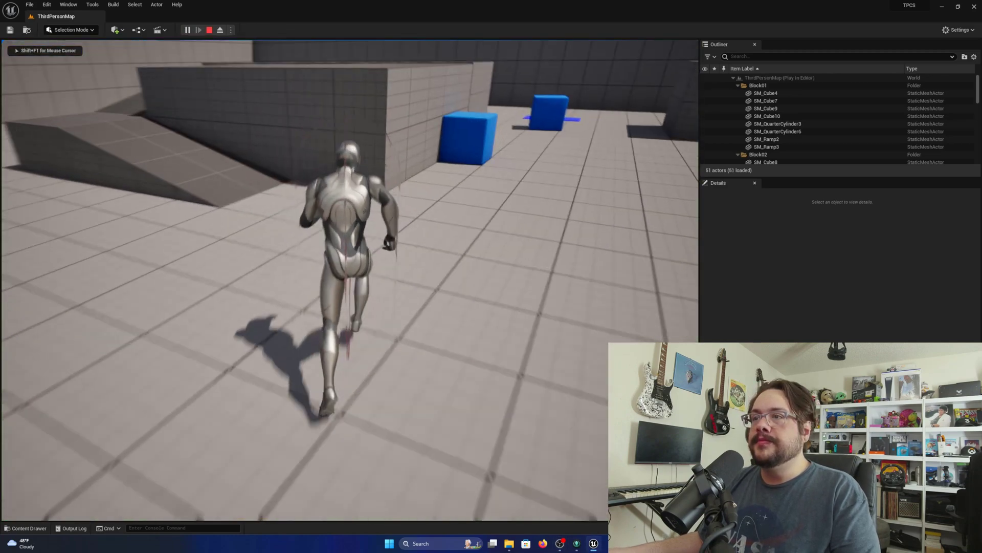
pyautogui.press('w')
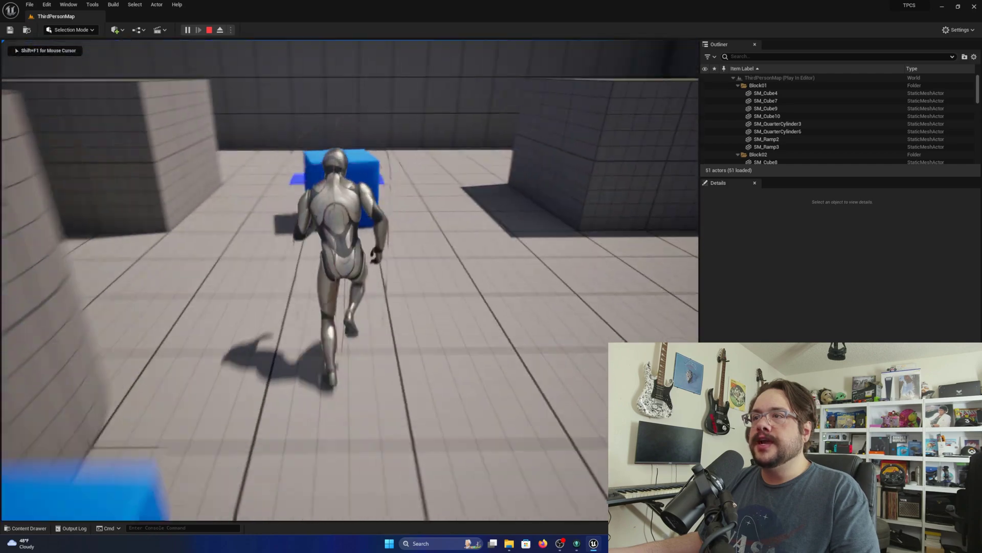
pyautogui.press('w')
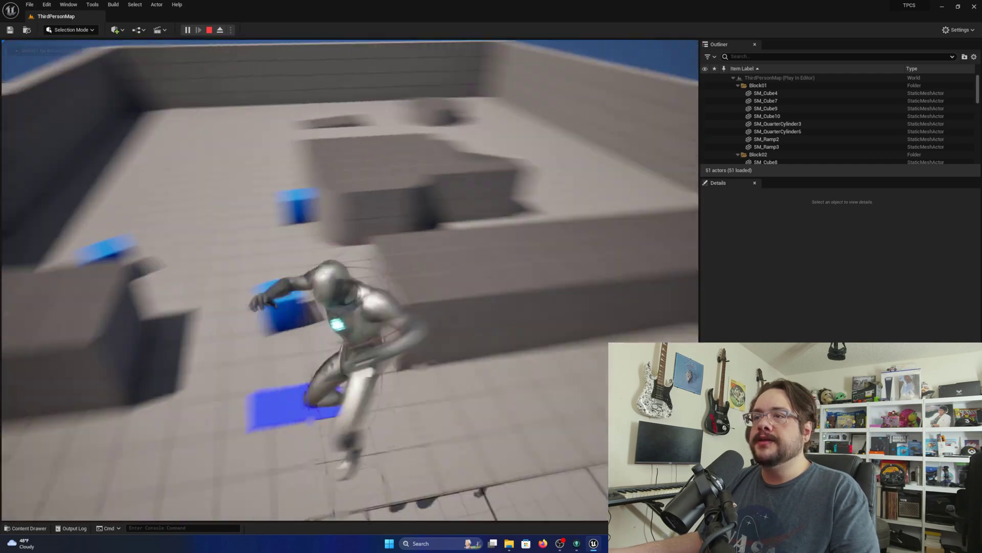
pyautogui.press('w')
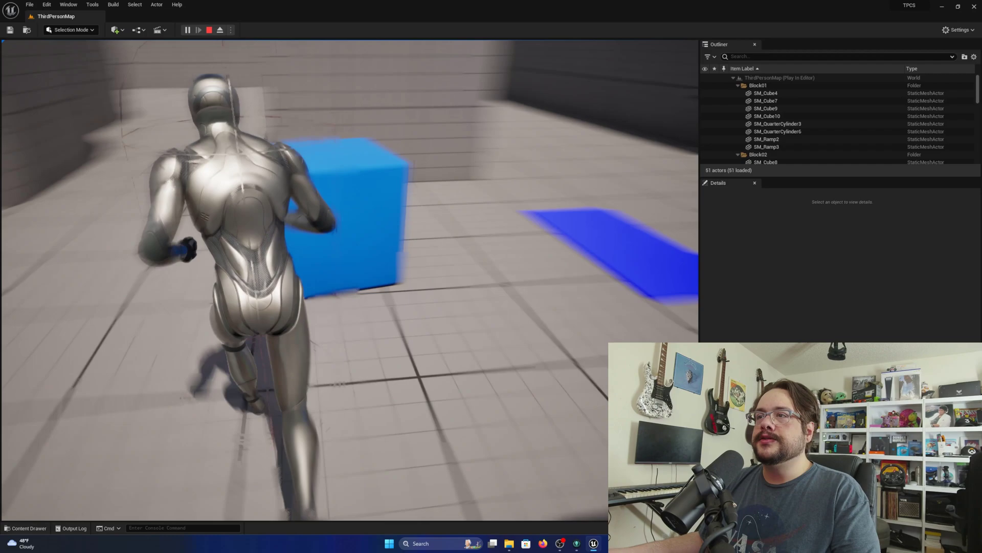
pyautogui.press('w')
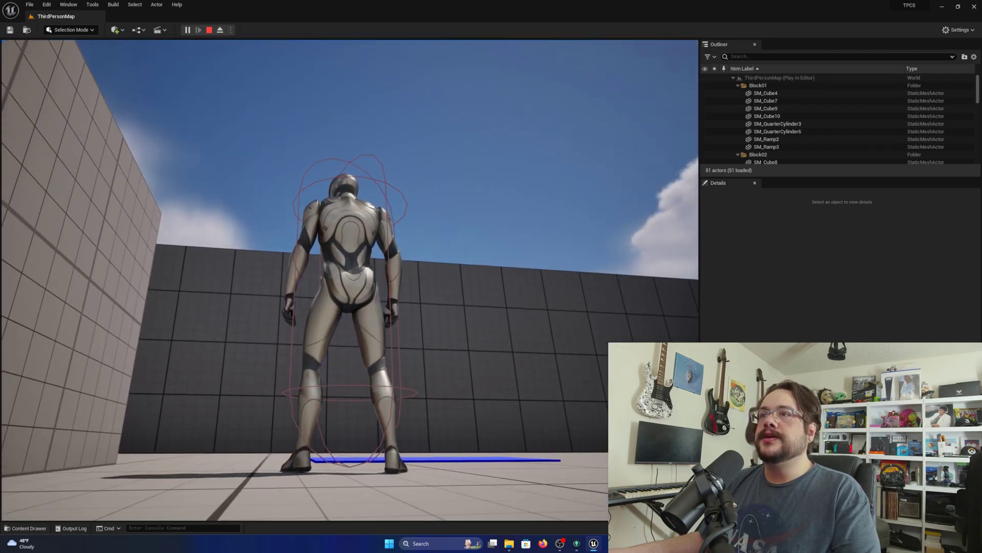
pyautogui.press('w')
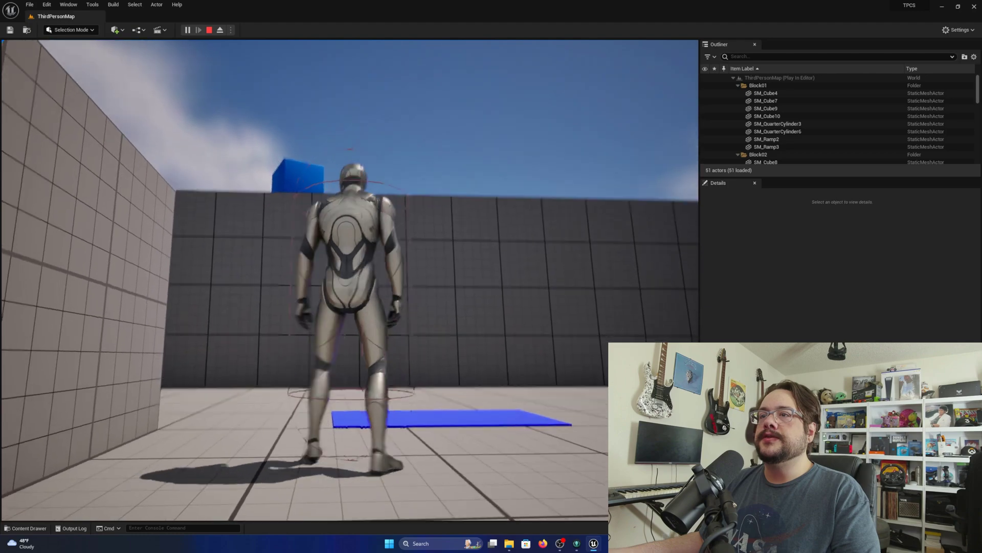
pyautogui.press('space')
pyautogui.press('s')
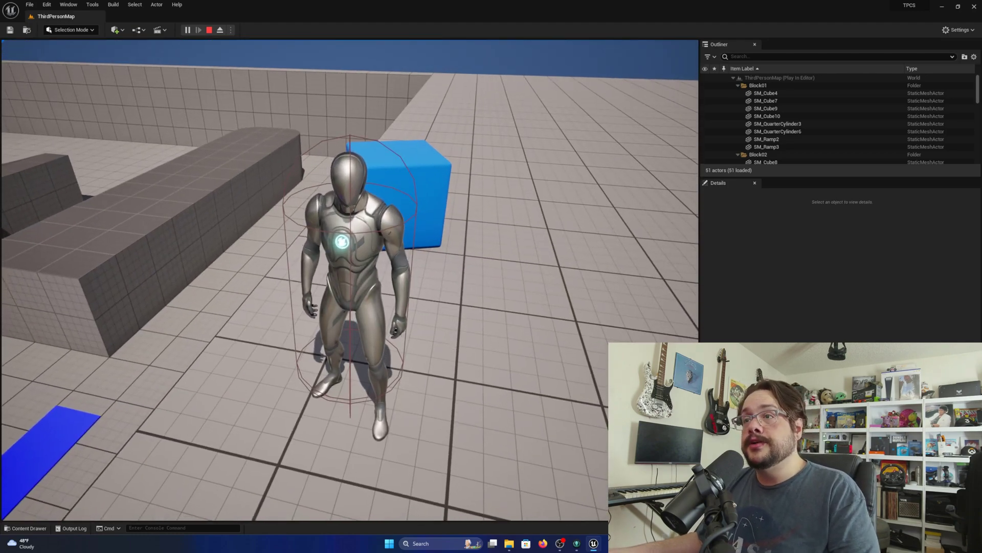
pyautogui.press('w')
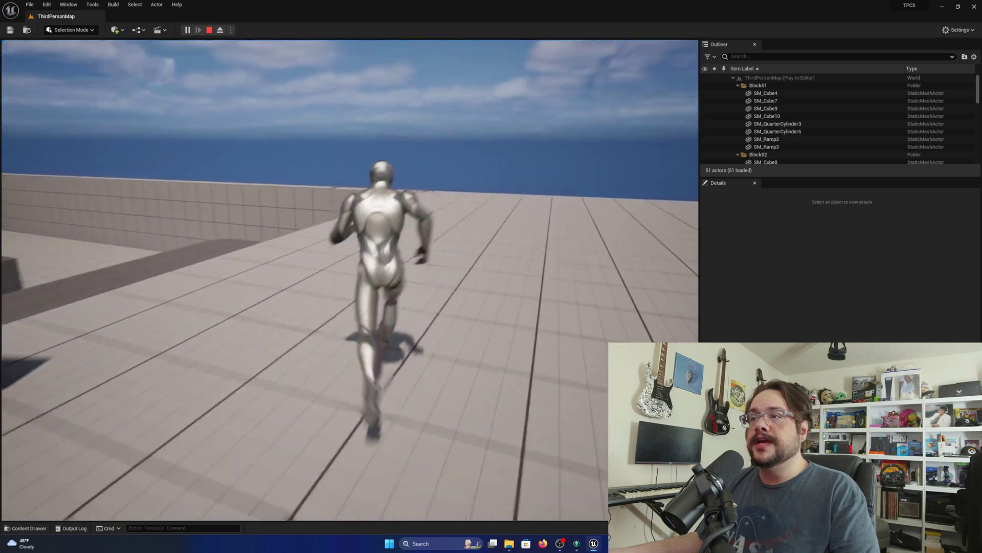
pyautogui.press('w')
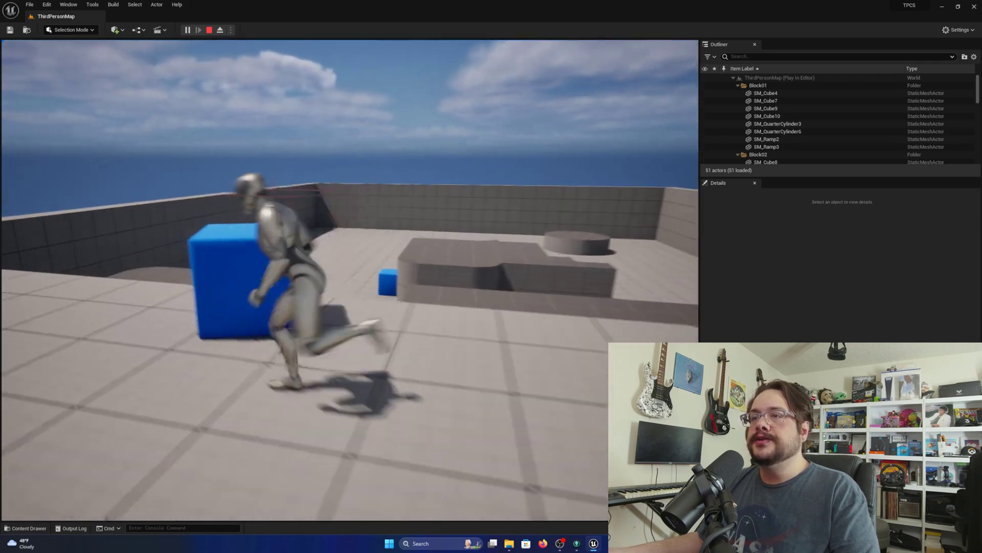
pyautogui.press('w')
pyautogui.press('space')
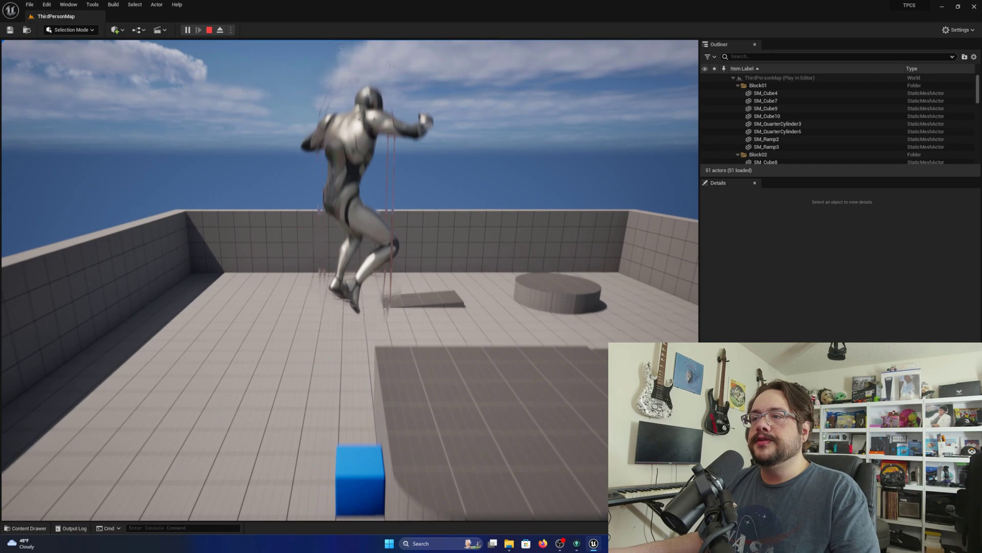
pyautogui.press('w')
pyautogui.press('space')
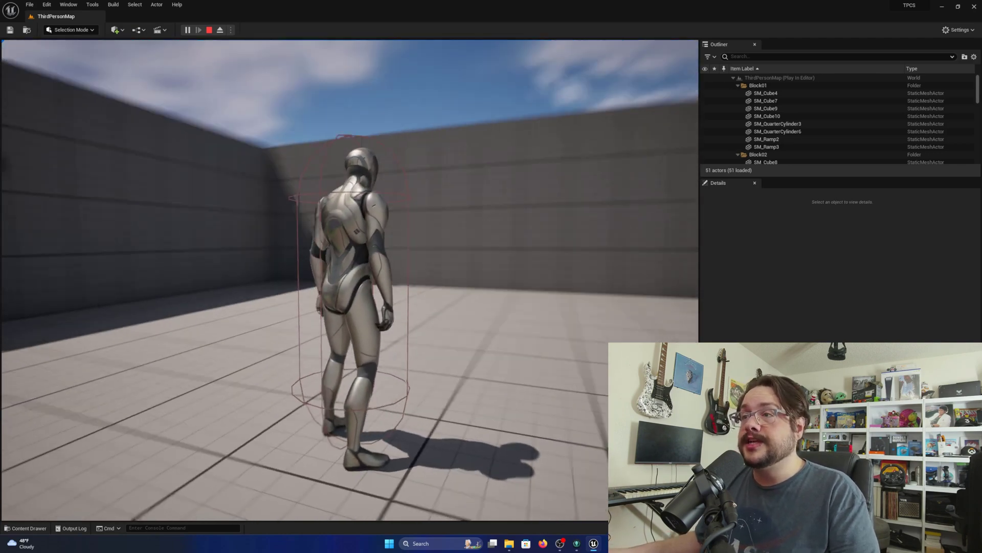
pyautogui.press('w')
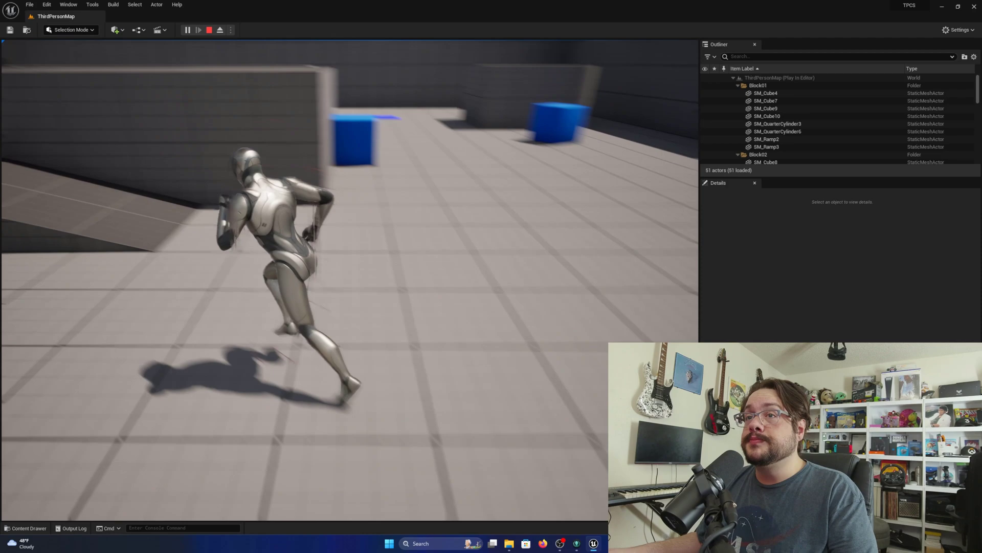
pyautogui.press('space')
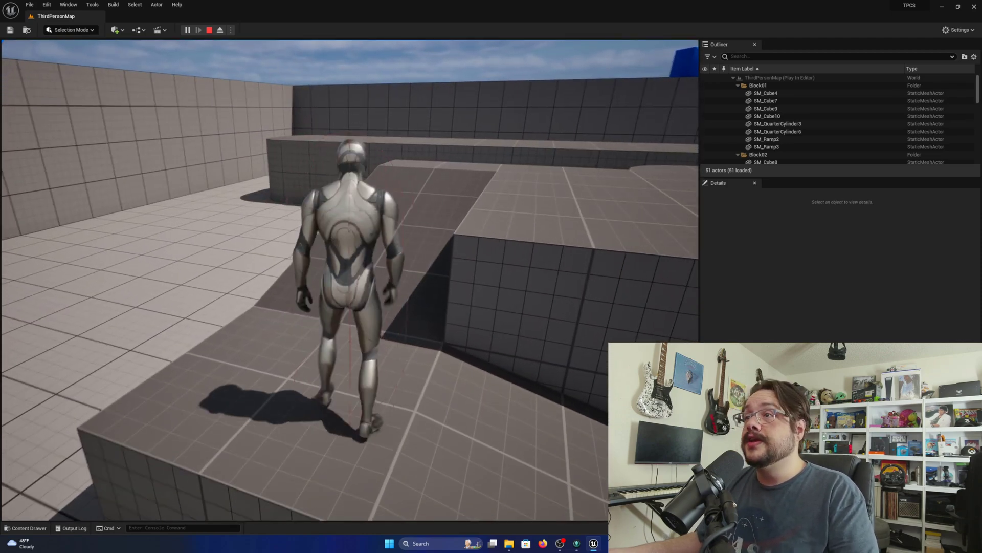
pyautogui.press('w')
pyautogui.press('space')
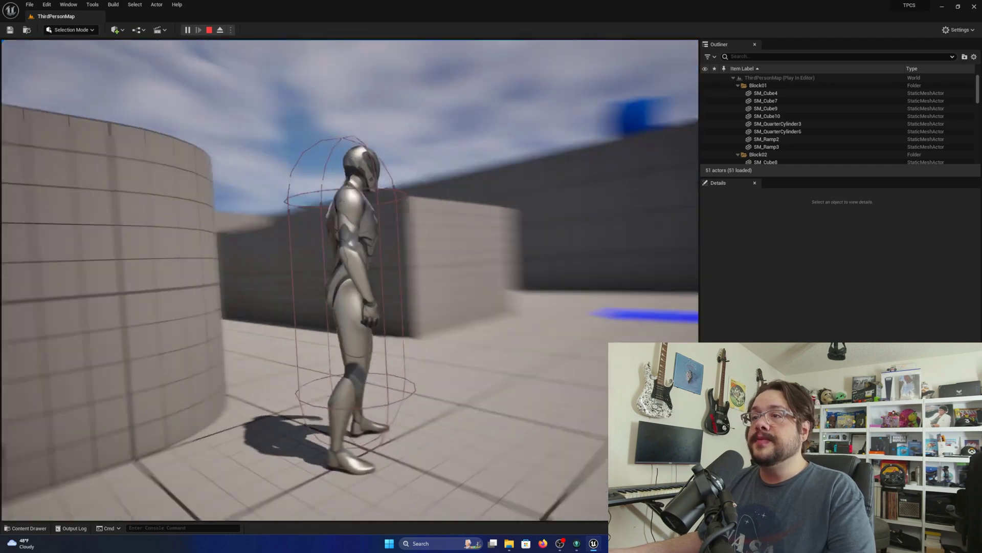
pyautogui.press('Escape')
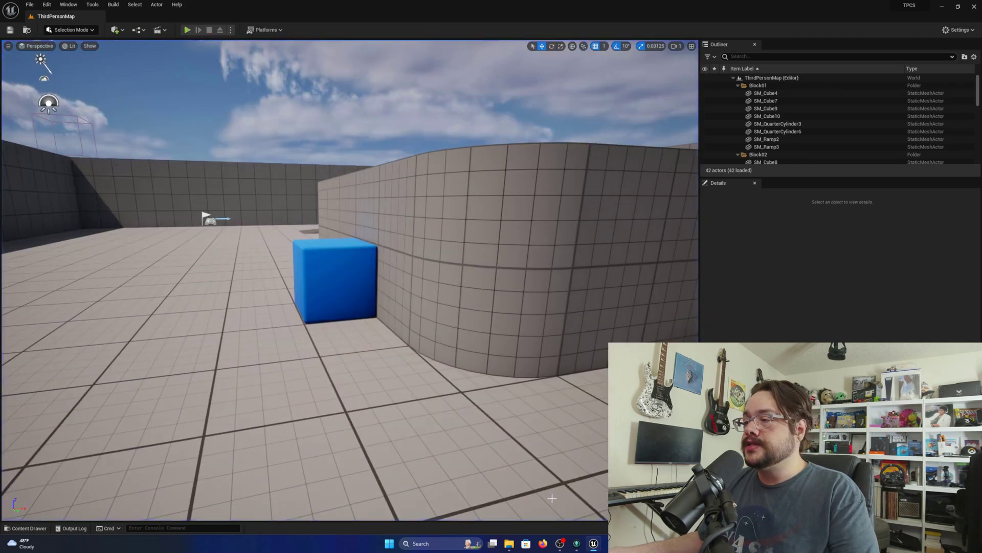
# Step: Switch to Firefox and search the web for "mixamo to unreal" in a new tab
pyautogui.click(544, 547)
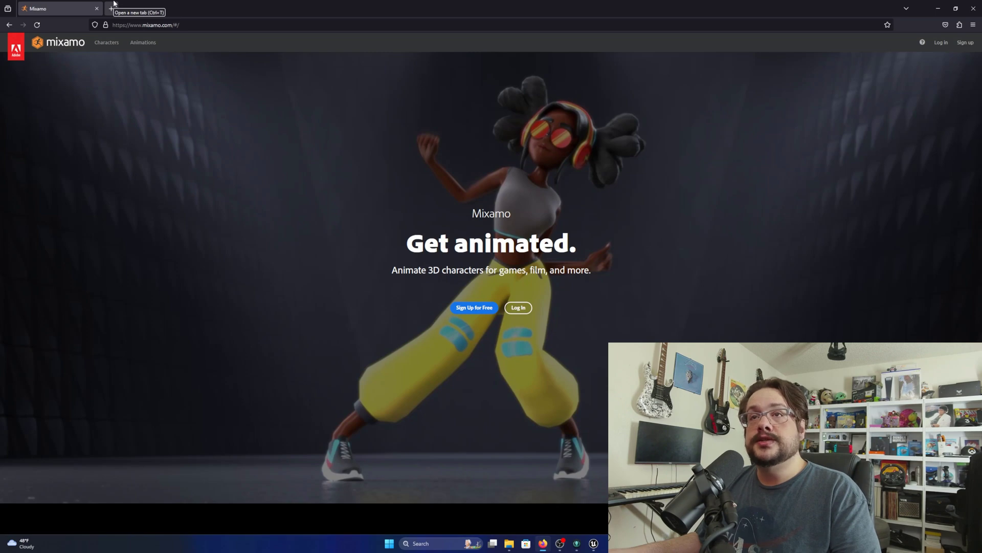
pyautogui.click(114, 4)
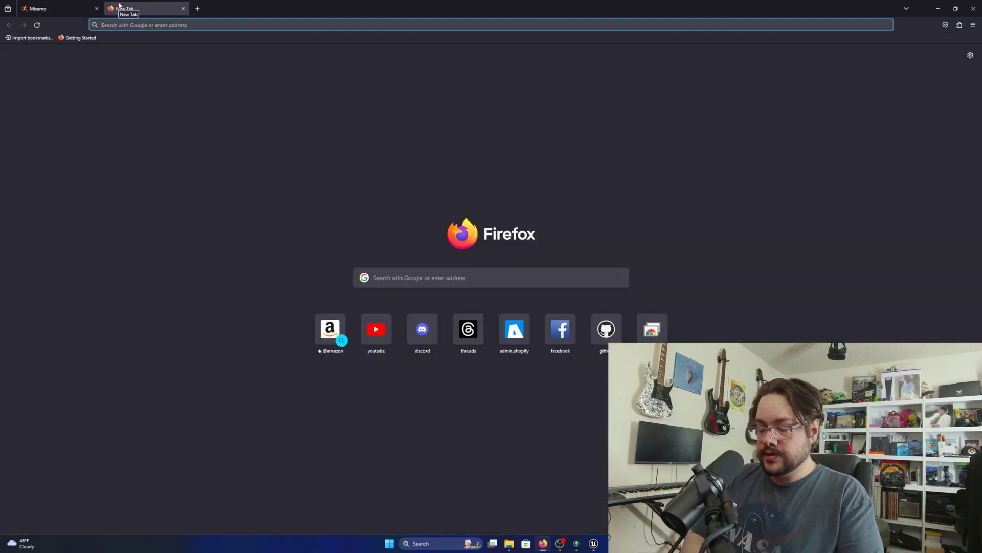
pyautogui.write('mix')
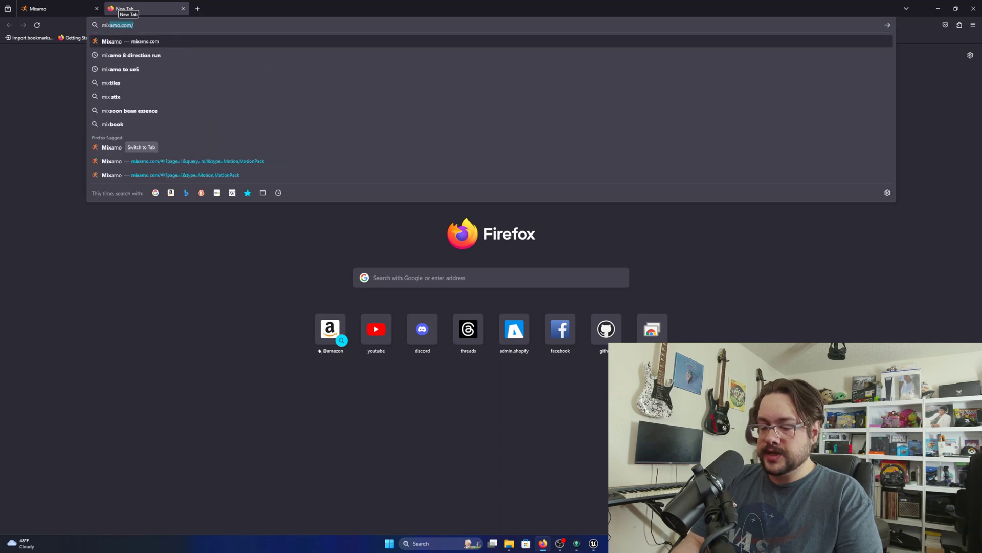
pyautogui.write('amo to unrea')
pyautogui.write('l')
pyautogui.press('Return')
pyautogui.scroll(-5, 138, 365)
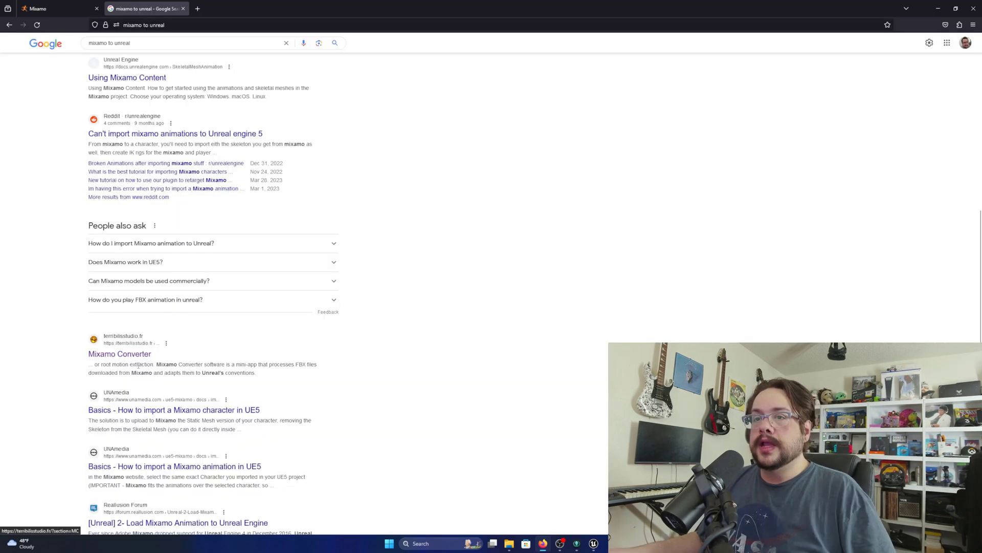
# Step: Download Mixamo Converter directly from its Terribilis Studio page and open the extracted mixamo_converter folder
pyautogui.click(133, 355)
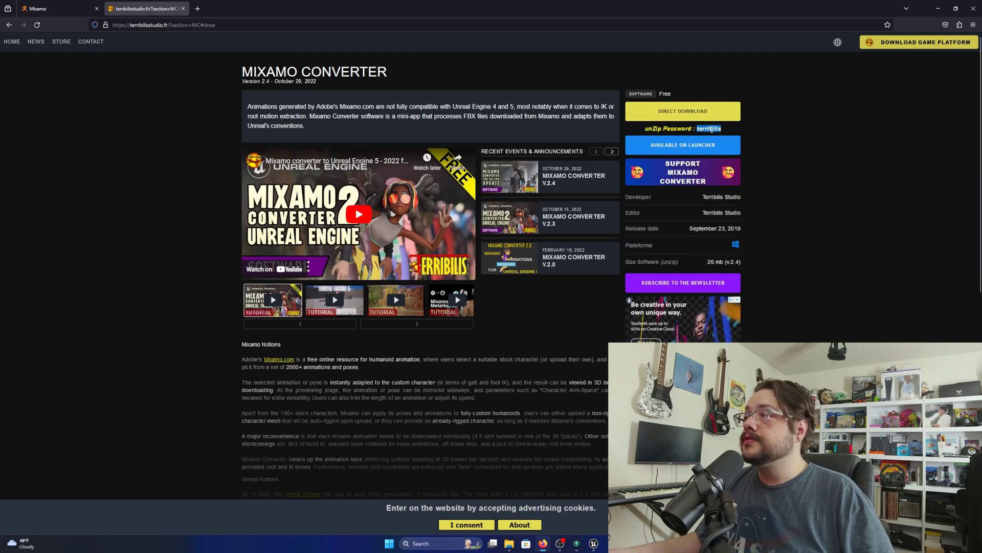
pyautogui.click(701, 112)
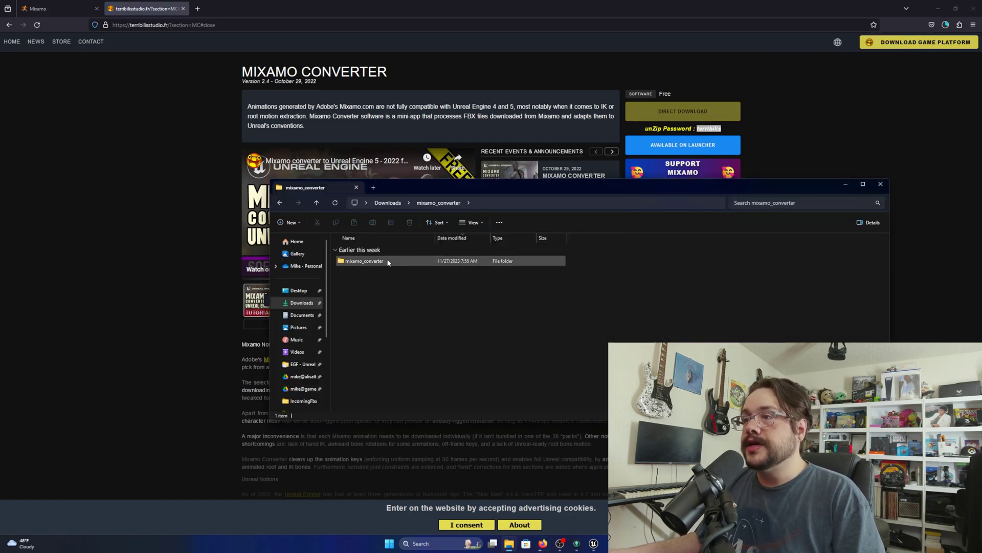
pyautogui.doubleClick(364, 261)
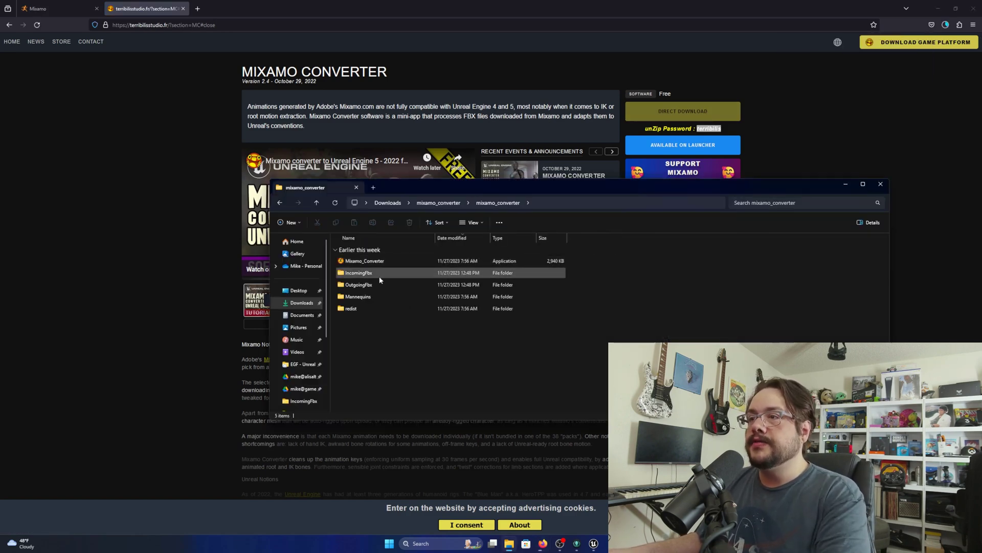
# Step: Delete the idle FBX file from the IncomingFbx folder and return to the parent folder
pyautogui.doubleClick(380, 273)
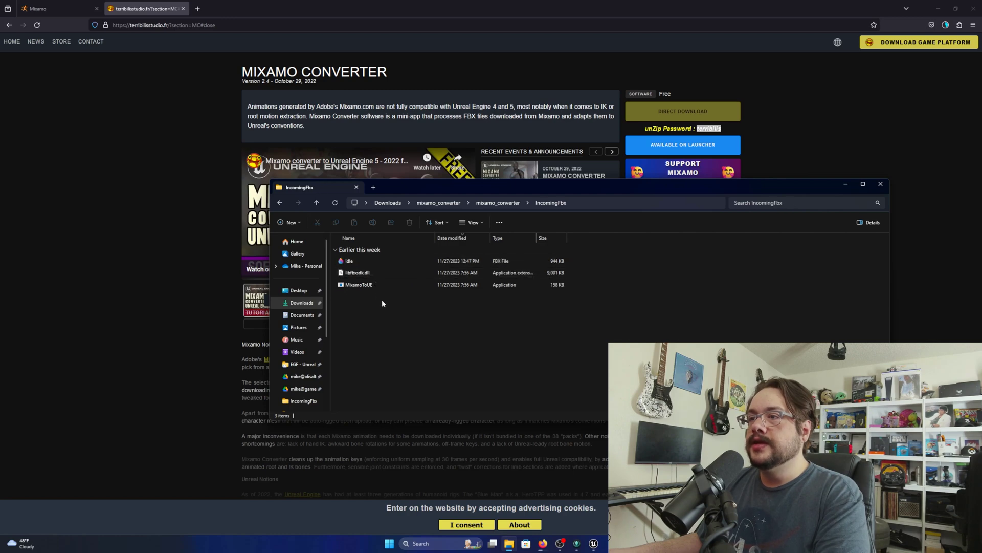
pyautogui.moveTo(382, 299); pyautogui.dragTo(364, 279)
pyautogui.click(352, 262)
pyautogui.press('Delete')
pyautogui.click(282, 203)
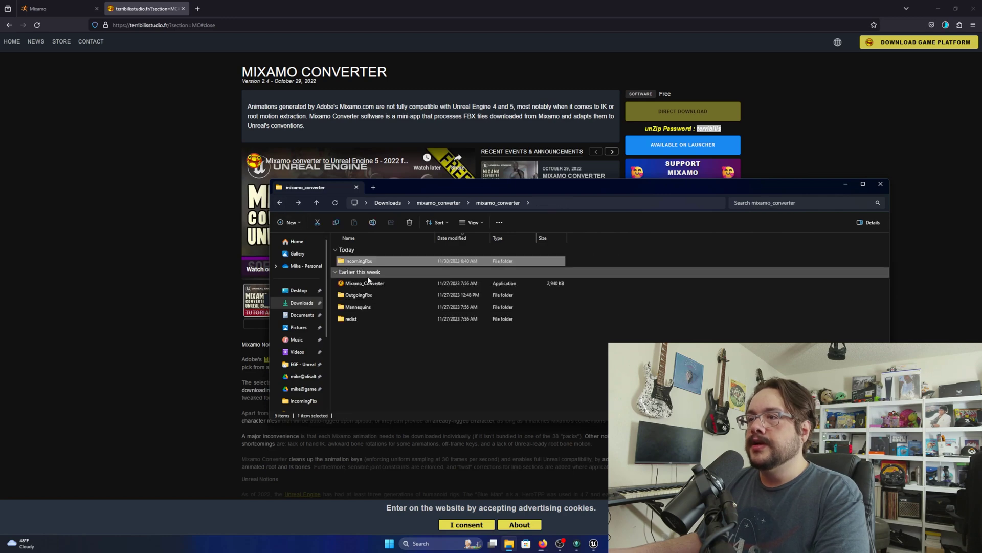
# Step: Check the contents of the OutgoingFbx and IncomingFbx folders and return to the mixamo_converter folder
pyautogui.click(367, 298)
pyautogui.doubleClick(368, 298)
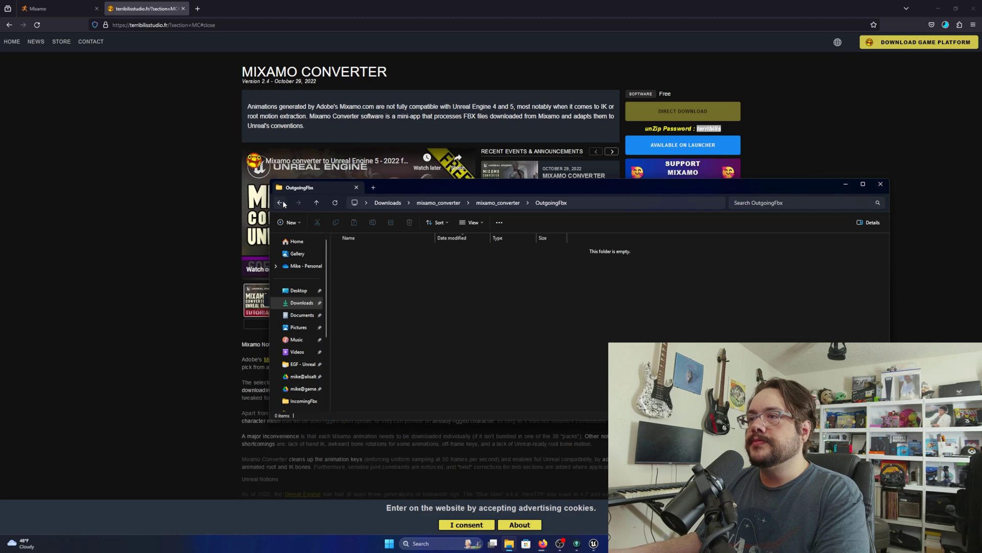
pyautogui.click(281, 203)
pyautogui.doubleClick(365, 265)
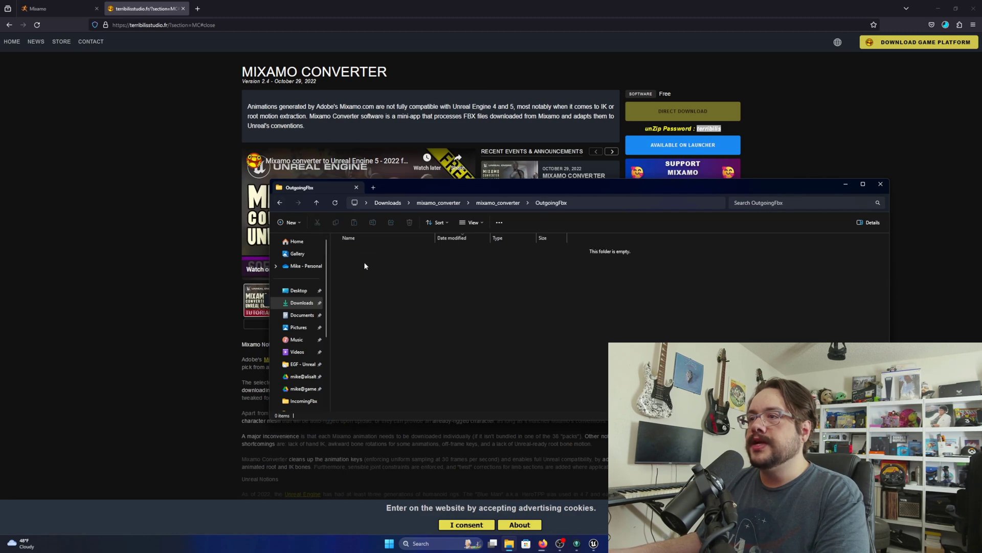
pyautogui.click(281, 202)
pyautogui.doubleClick(384, 285)
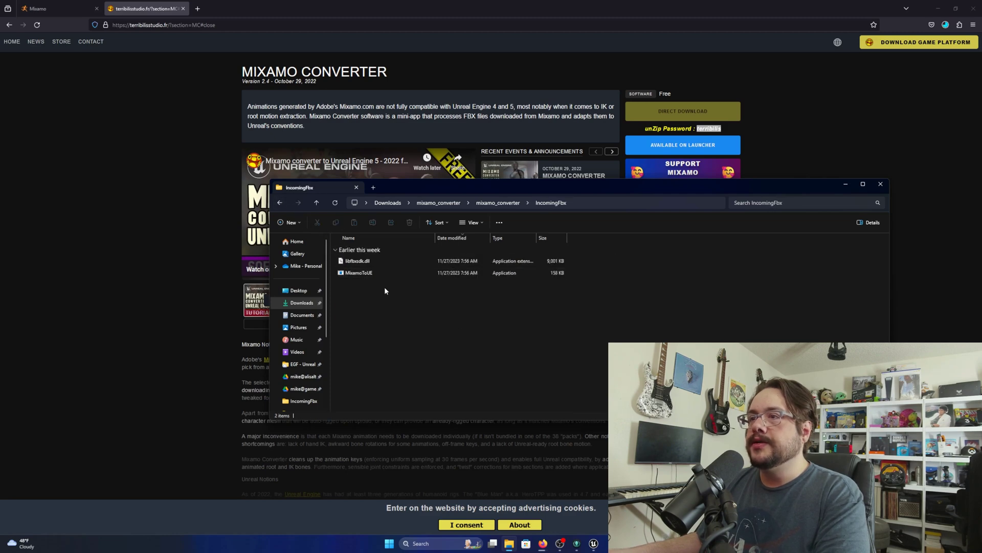
pyautogui.moveTo(357, 276); pyautogui.dragTo(371, 306)
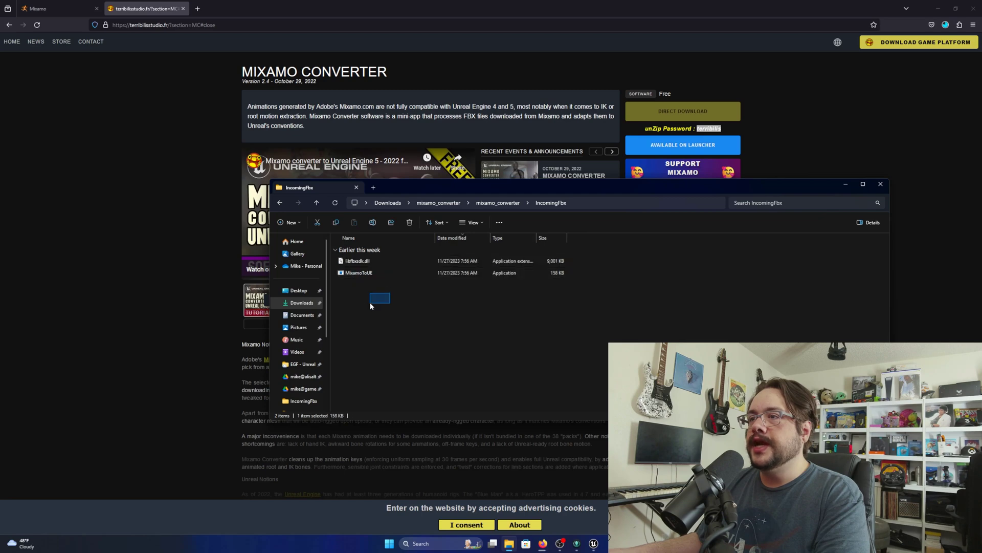
pyautogui.click(279, 204)
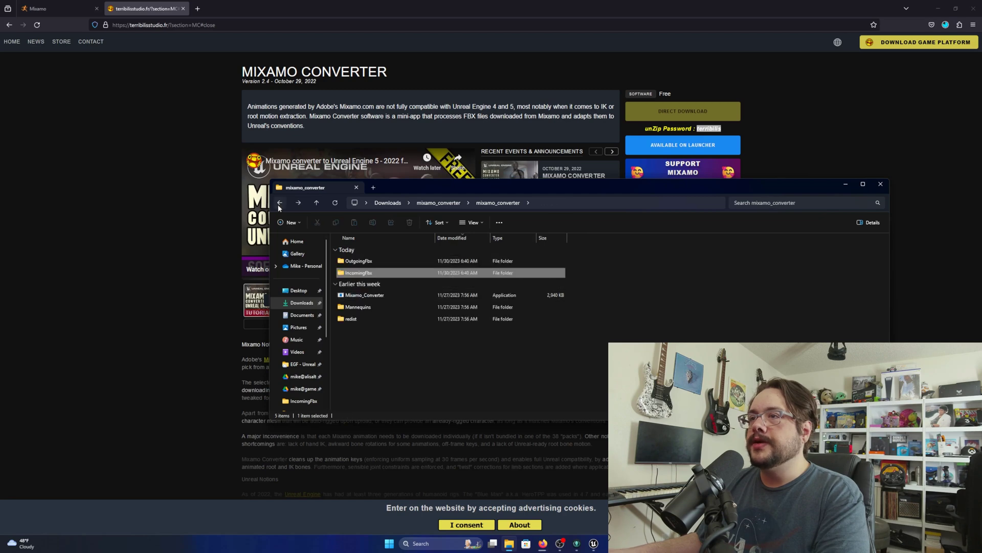
# Step: Minimize the browser and Unreal Editor windows, launch the Mixamo_Converter application and enter its conversion process
pyautogui.click(938, 7)
pyautogui.click(866, 15)
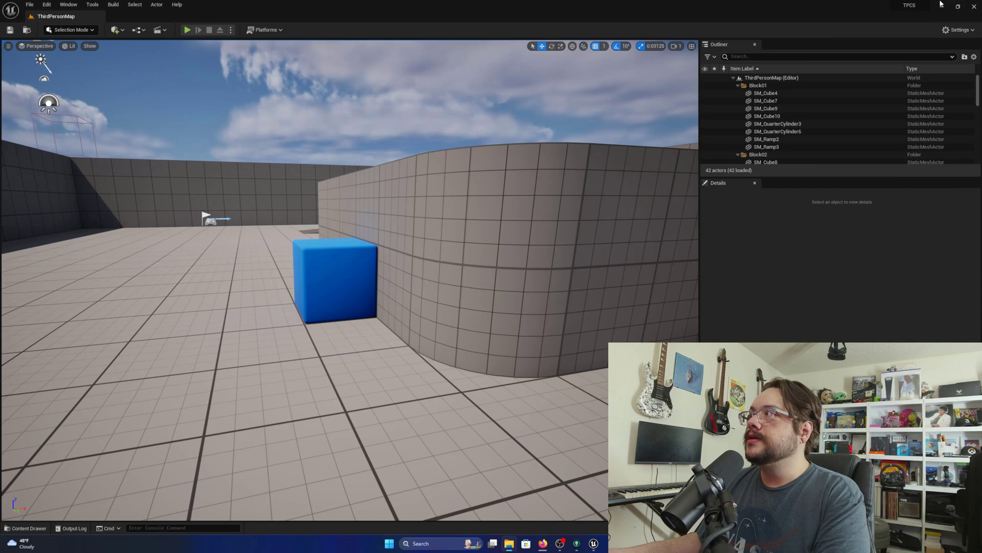
pyautogui.click(942, 6)
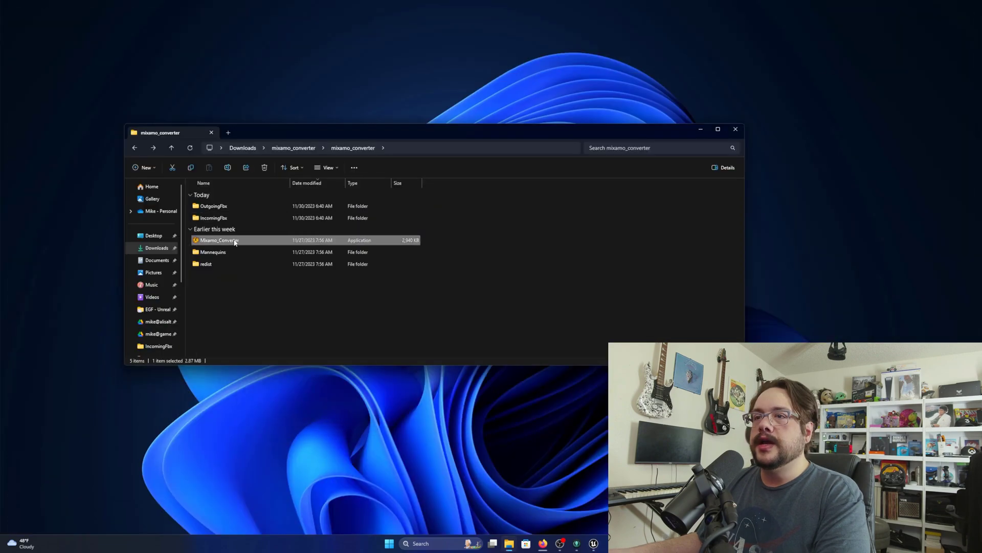
pyautogui.doubleClick(248, 249)
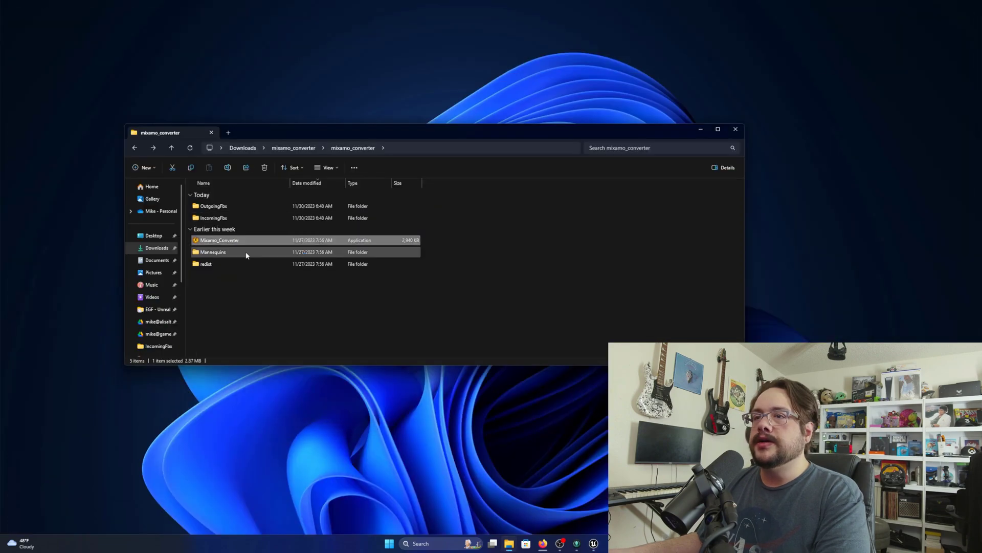
pyautogui.click(498, 368)
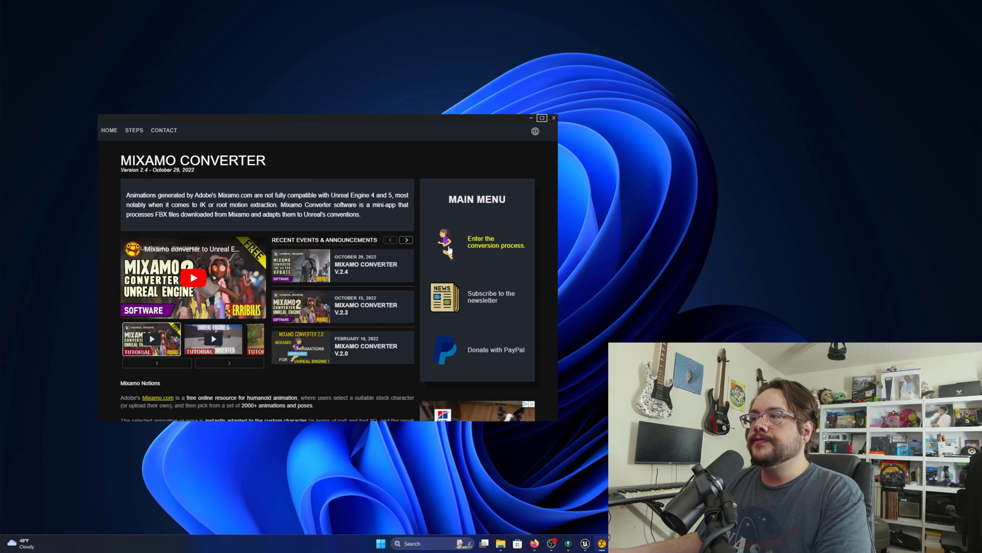
pyautogui.click(462, 249)
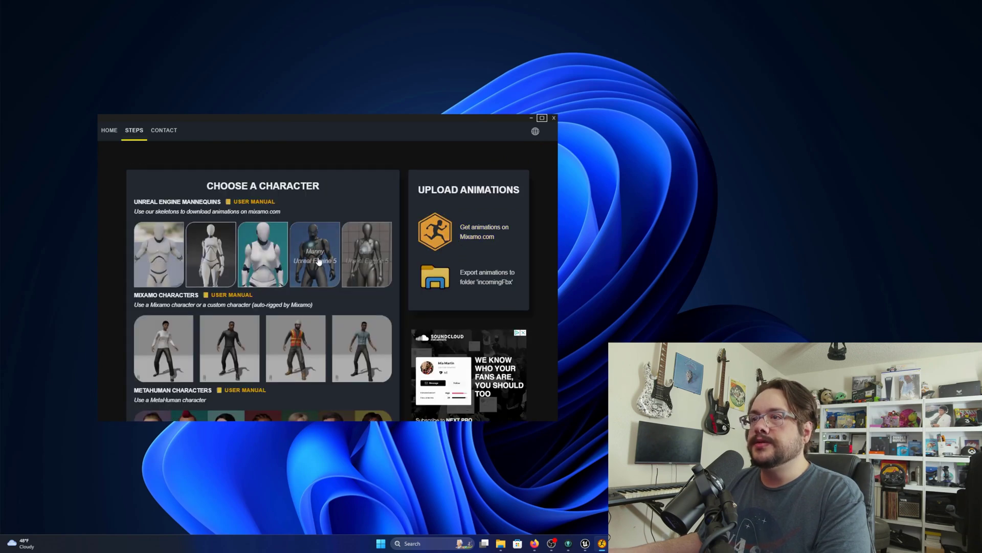
# Step: Open the Unreal Engine 5 Manny skeleton folder from the converter and select the _SKM_Manny file
pyautogui.click(315, 281)
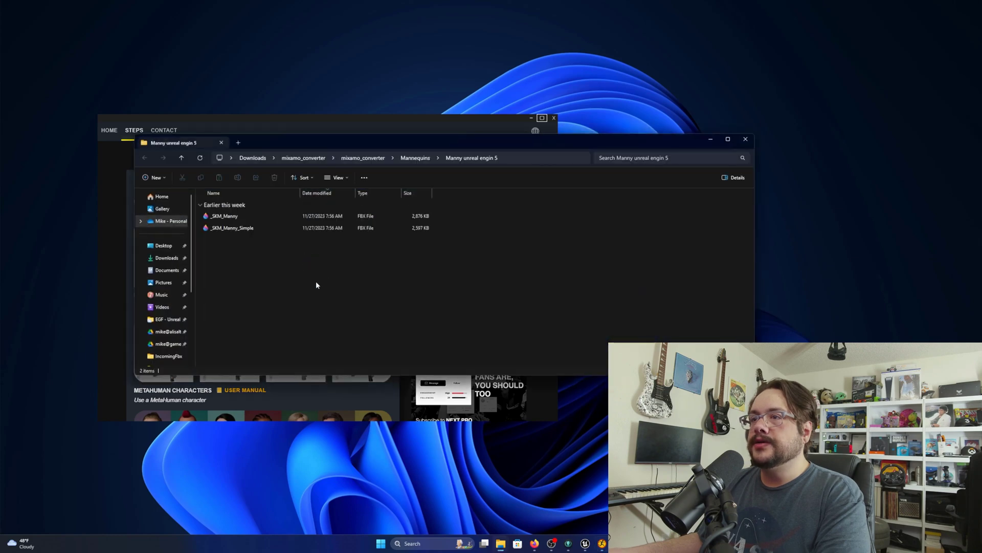
pyautogui.click(234, 218)
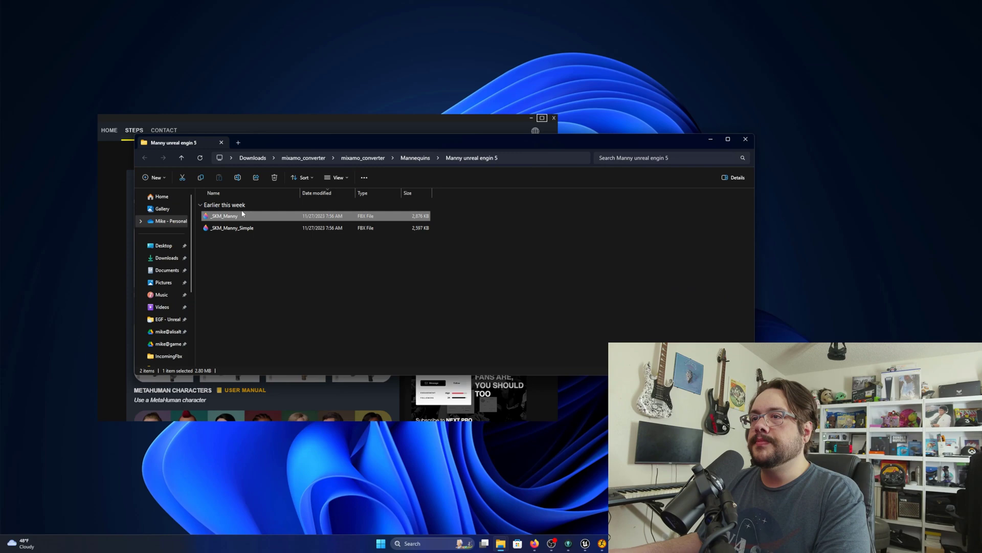
pyautogui.moveTo(351, 146); pyautogui.dragTo(513, 182)
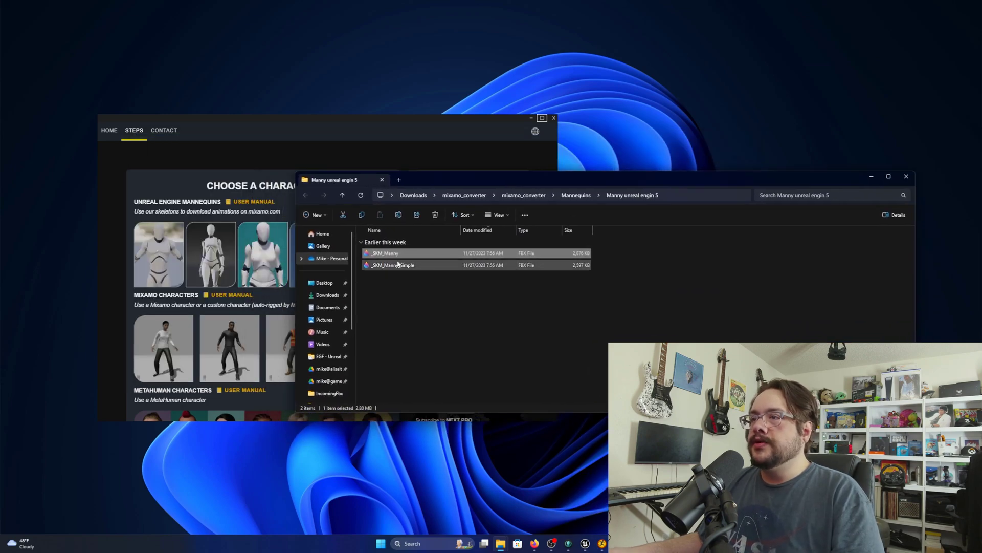
# Step: Switch to Mixamo in the browser, upload the _SKM_Manny FBX file and accept it as the new character
pyautogui.click(535, 542)
pyautogui.click(56, 8)
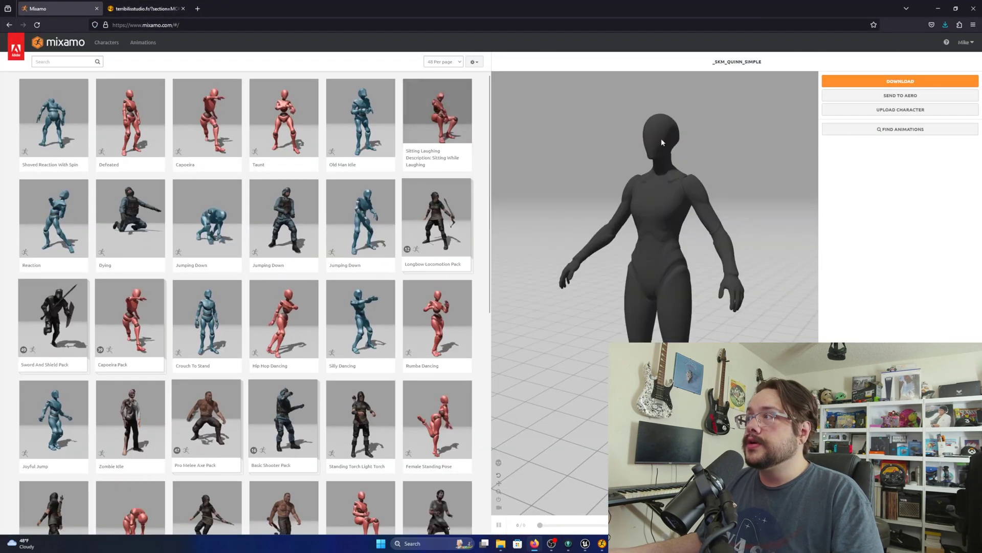
pyautogui.click(900, 110)
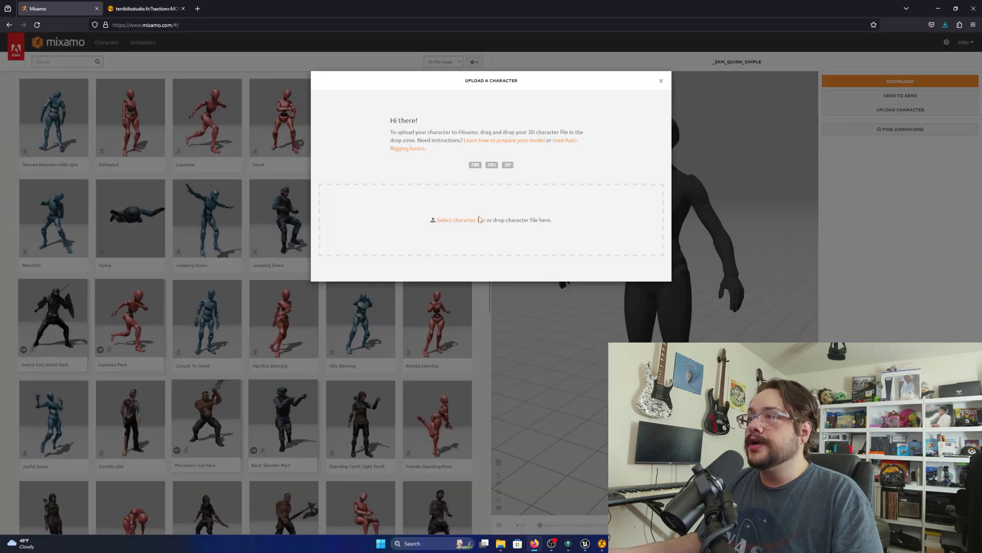
pyautogui.hotkey('alt', 'Tab')
pyautogui.moveTo(567, 177); pyautogui.dragTo(760, 149)
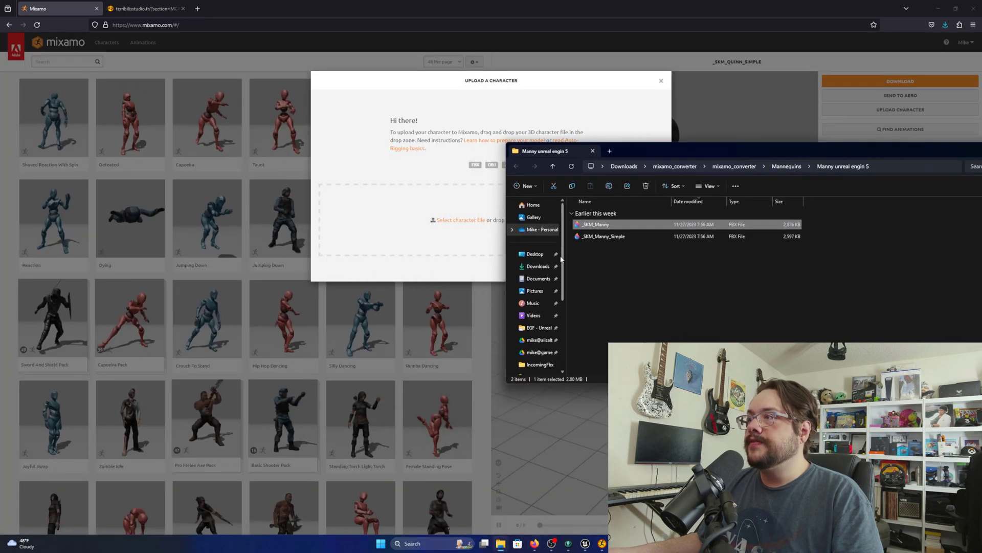
pyautogui.moveTo(593, 224); pyautogui.dragTo(423, 235)
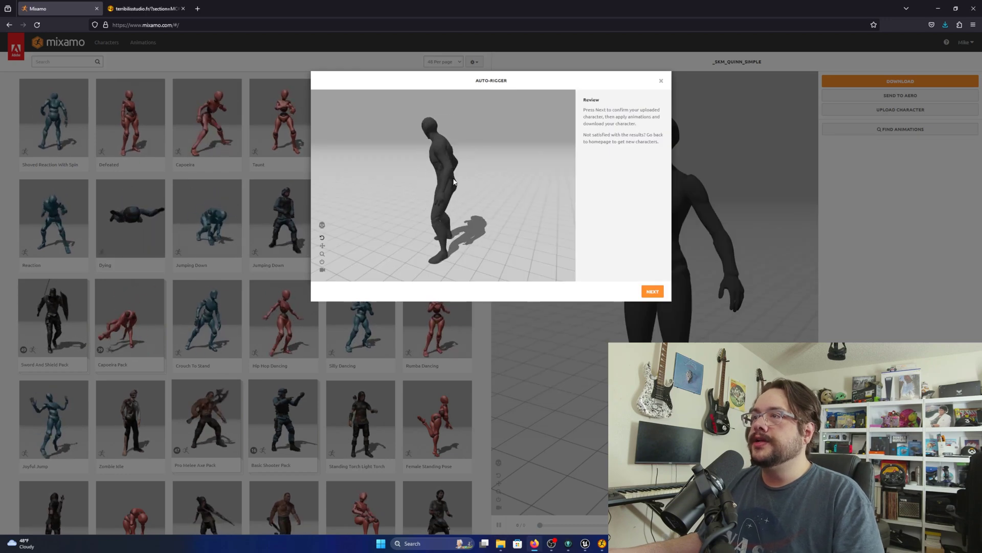
pyautogui.click(653, 291)
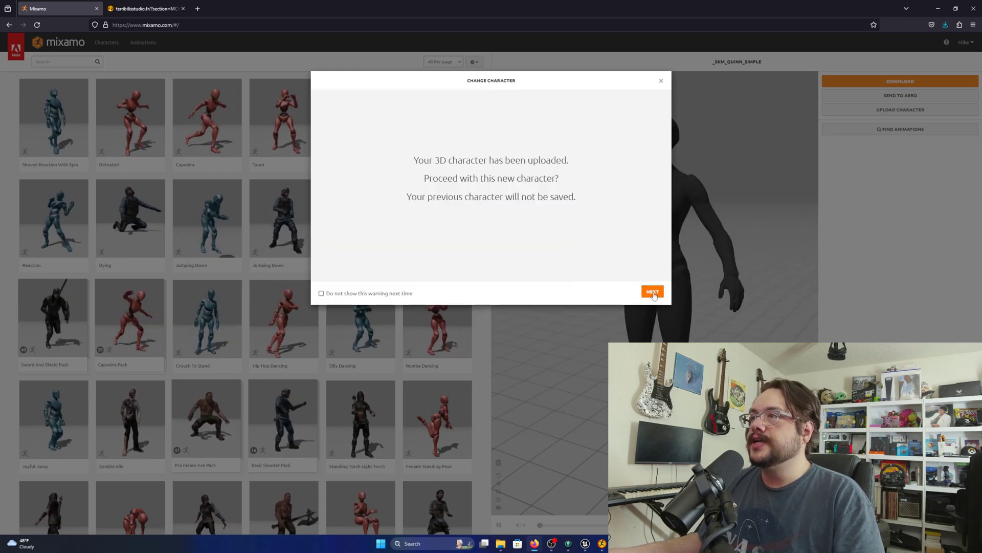
pyautogui.click(652, 290)
# Step: Search the Mixamo animations for "roll" and apply Sprinting Forward Roll with In Place enabled
pyautogui.click(139, 45)
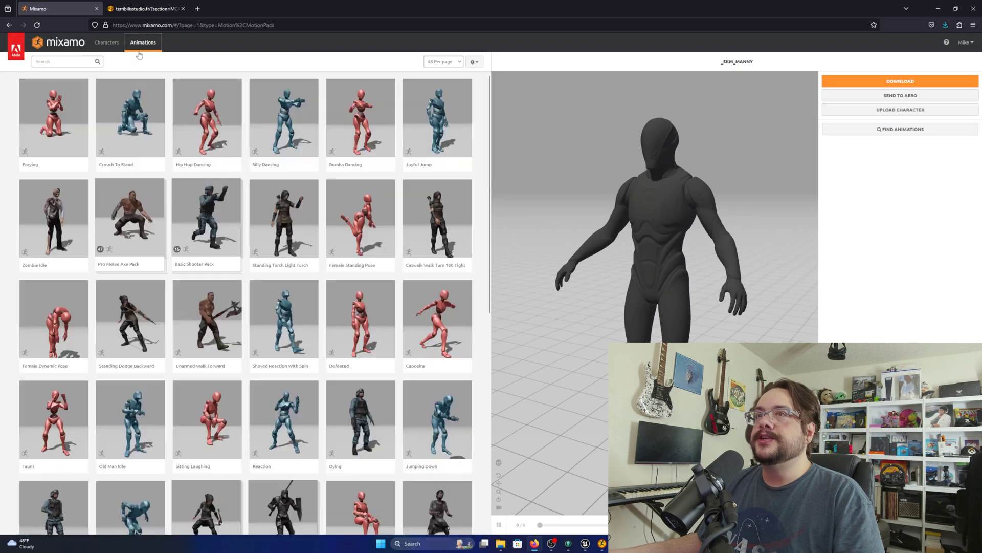
pyautogui.click(75, 62)
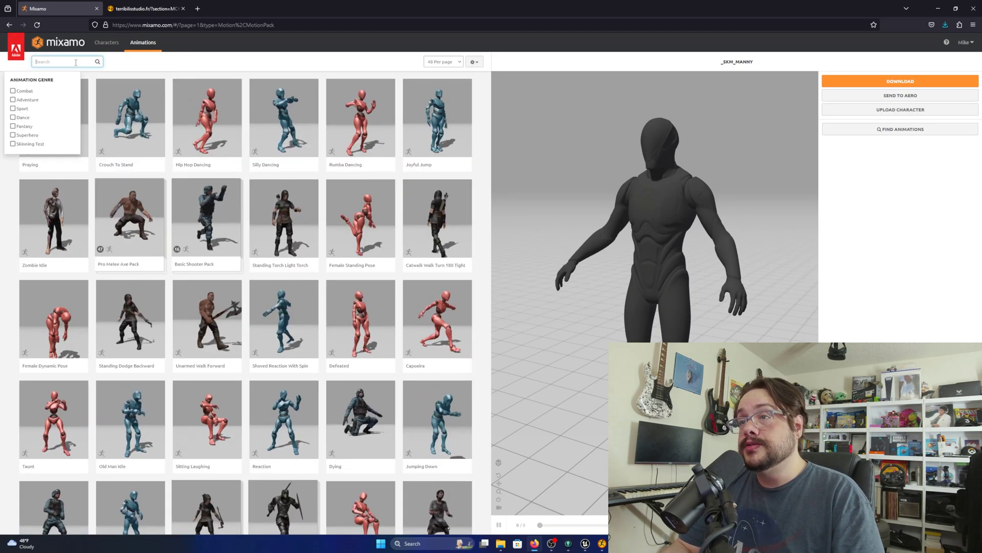
pyautogui.write('roll')
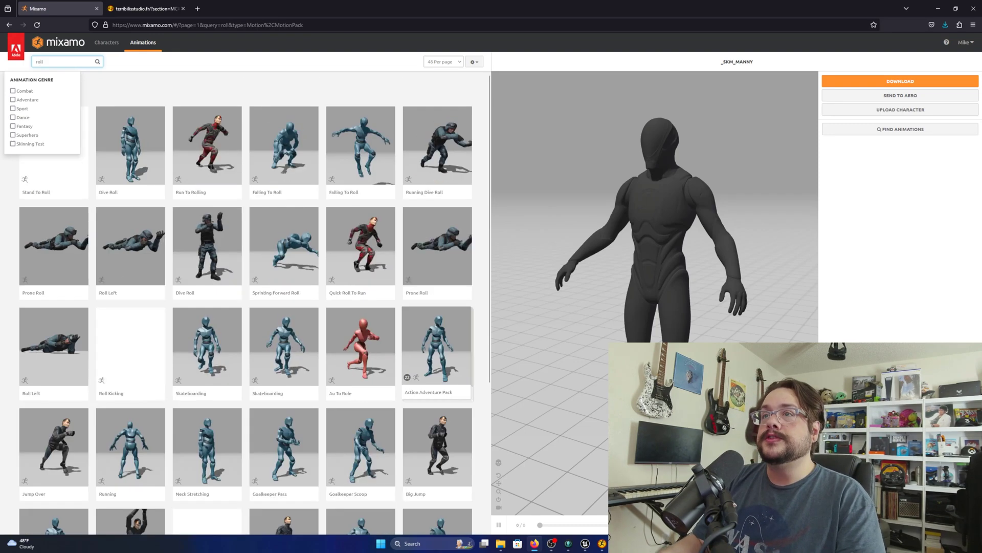
pyautogui.click(287, 261)
pyautogui.click(285, 272)
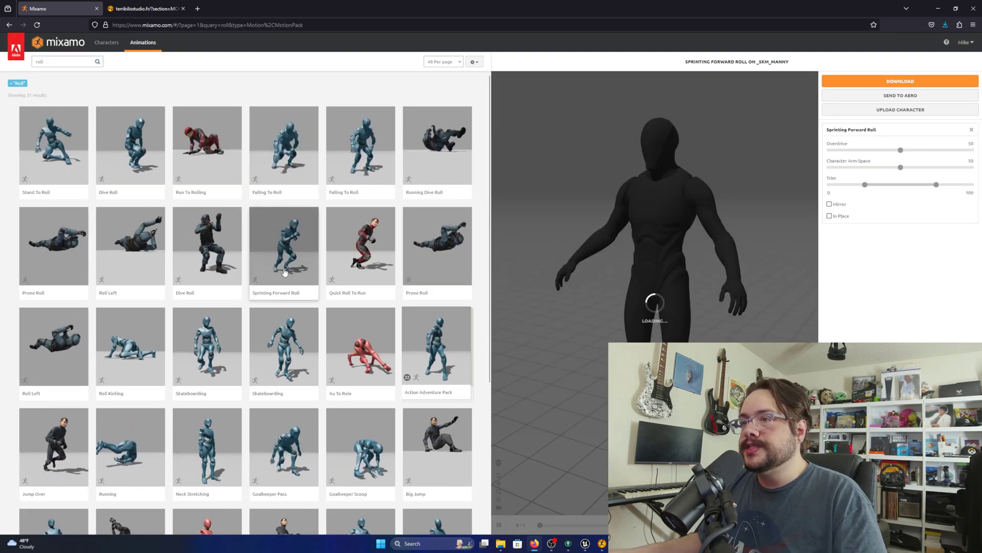
pyautogui.click(830, 216)
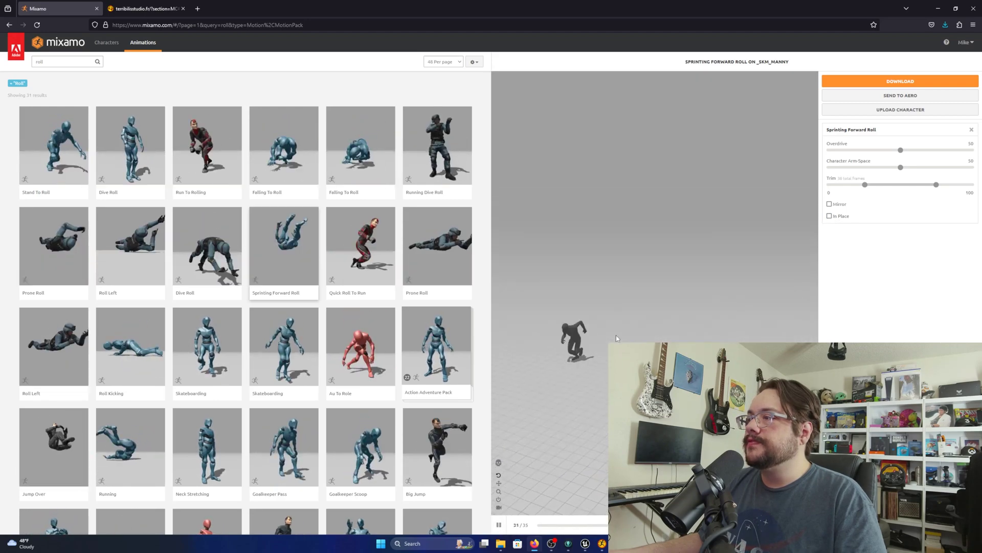
pyautogui.click(830, 216)
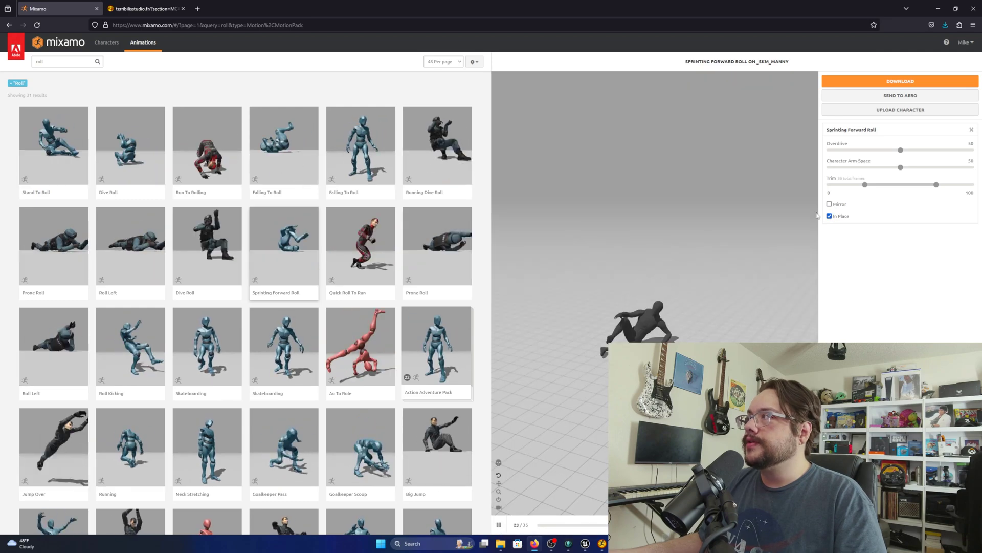
# Step: Download the Sprinting Forward Roll animation as FBX Binary with skin
pyautogui.click(883, 82)
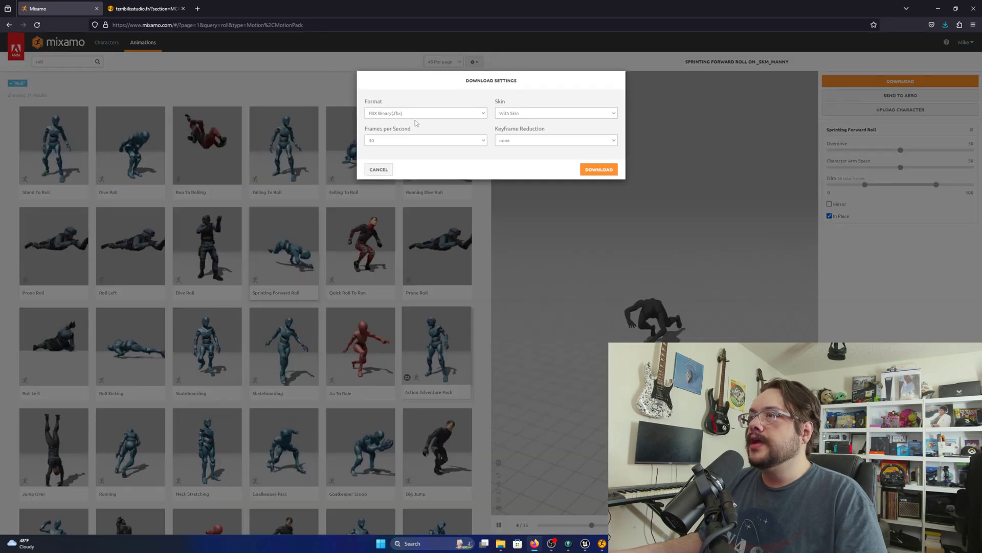
pyautogui.click(513, 115)
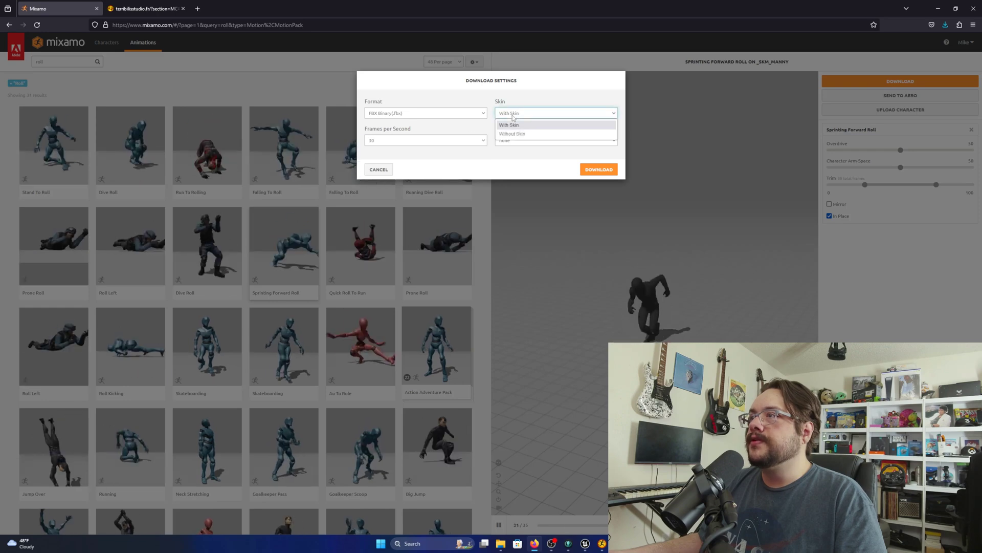
pyautogui.click(513, 123)
pyautogui.click(592, 169)
# Step: Search the Mixamo animations for "emote"
pyautogui.doubleClick(37, 62)
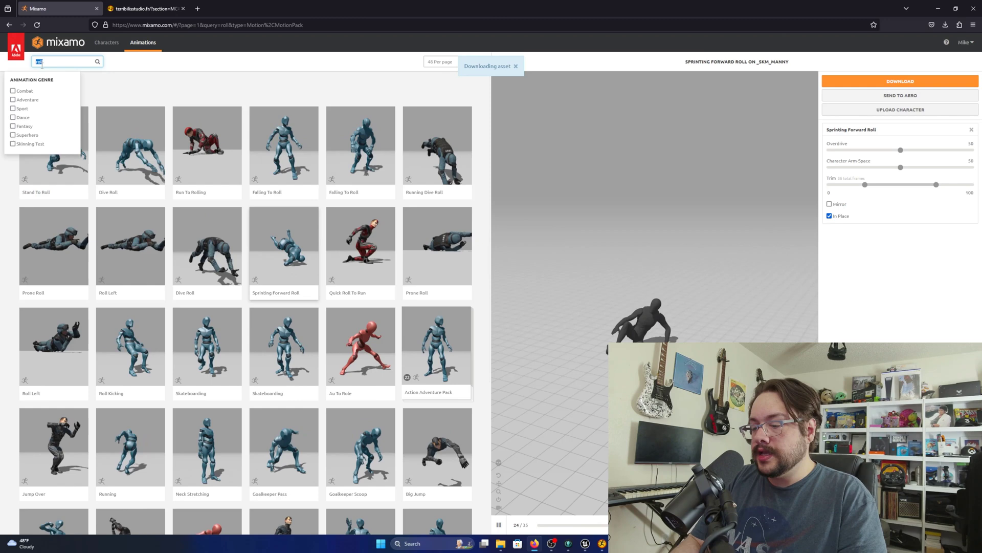
pyautogui.write('emote')
pyautogui.press('Return')
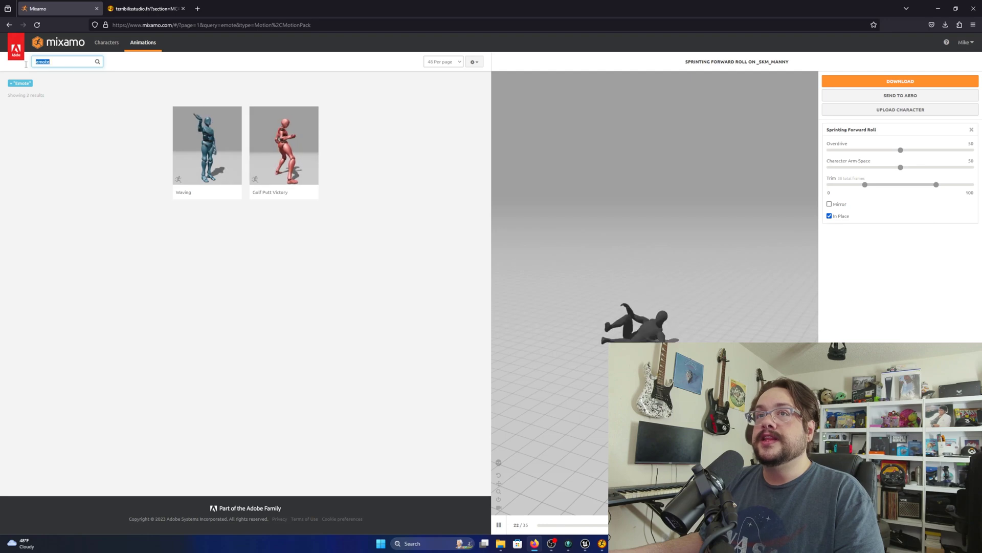
pyautogui.write('wal')
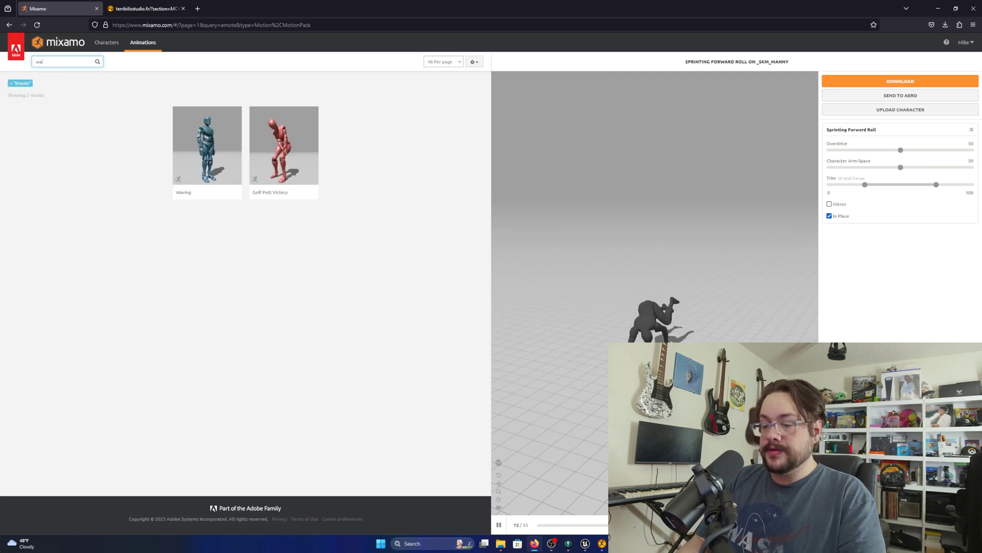
pyautogui.press('BackSpace')
pyautogui.press('BackSpace')
# Step: Find the Standing Taunt Battlecry animation by searching for "taunt" and download it for the Manny character
pyautogui.write('taunt')
pyautogui.press('Return')
pyautogui.click(145, 240)
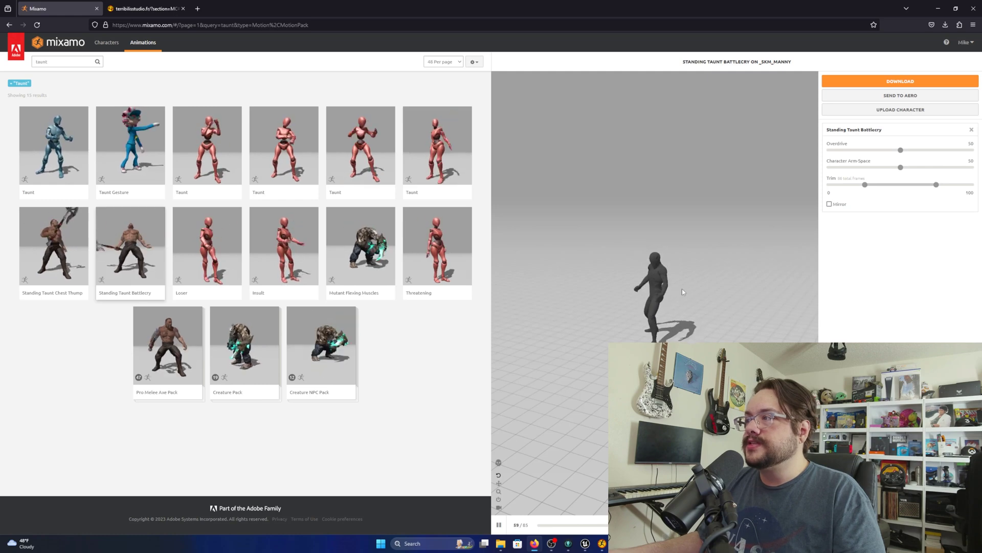
pyautogui.click(886, 82)
pyautogui.click(597, 168)
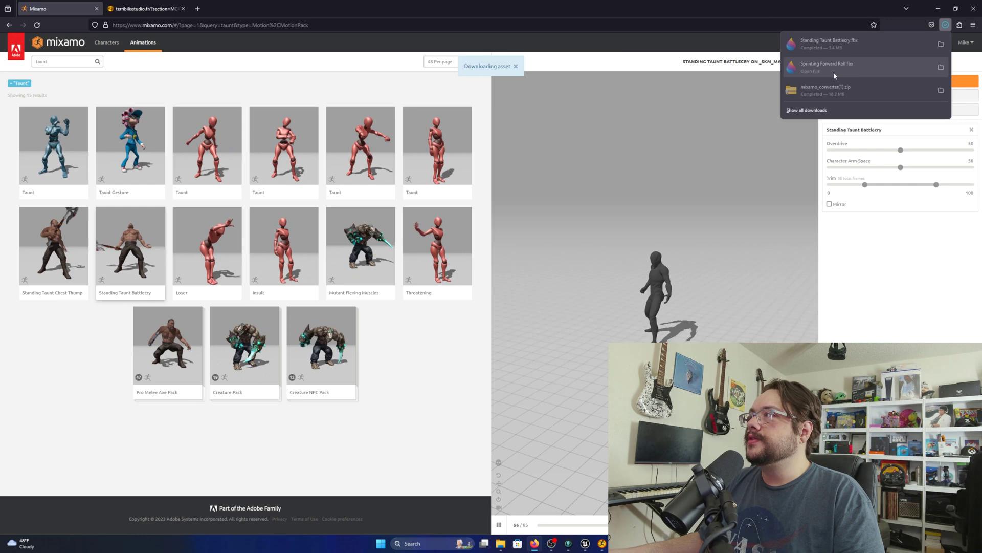
# Step: Move the downloaded Sprinting Forward Roll and Standing Taunt Battlecry FBX files from Downloads into the IncomingFbx folder
pyautogui.click(501, 543)
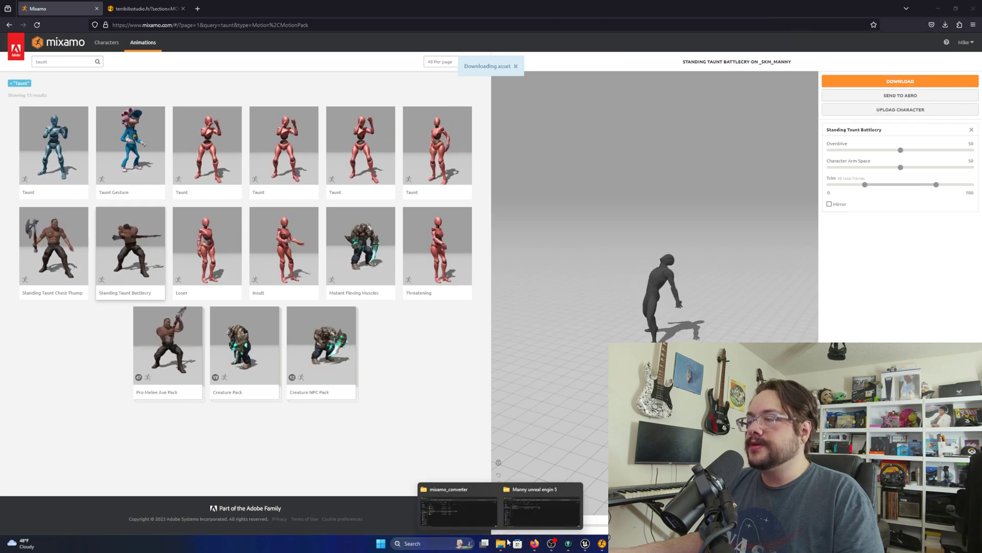
pyautogui.click(463, 511)
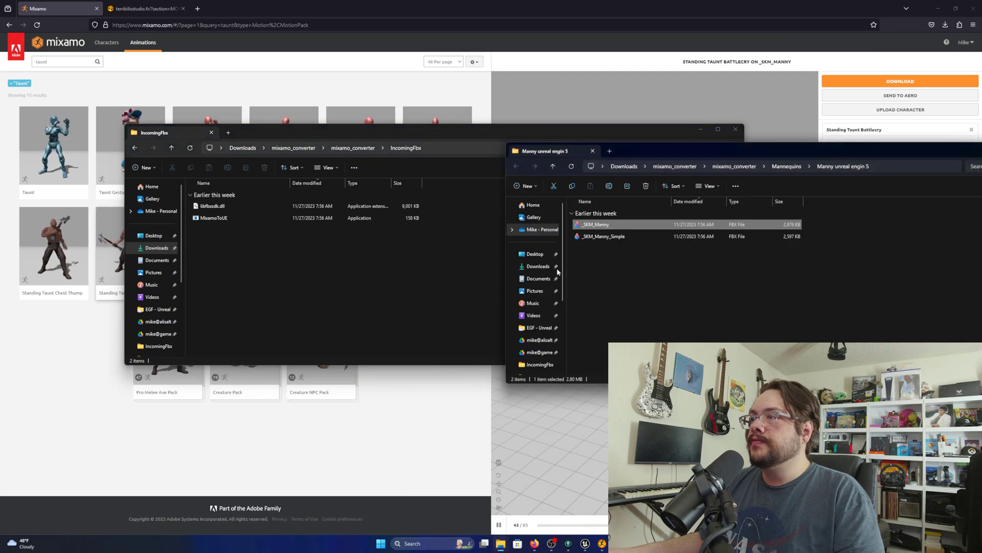
pyautogui.click(538, 266)
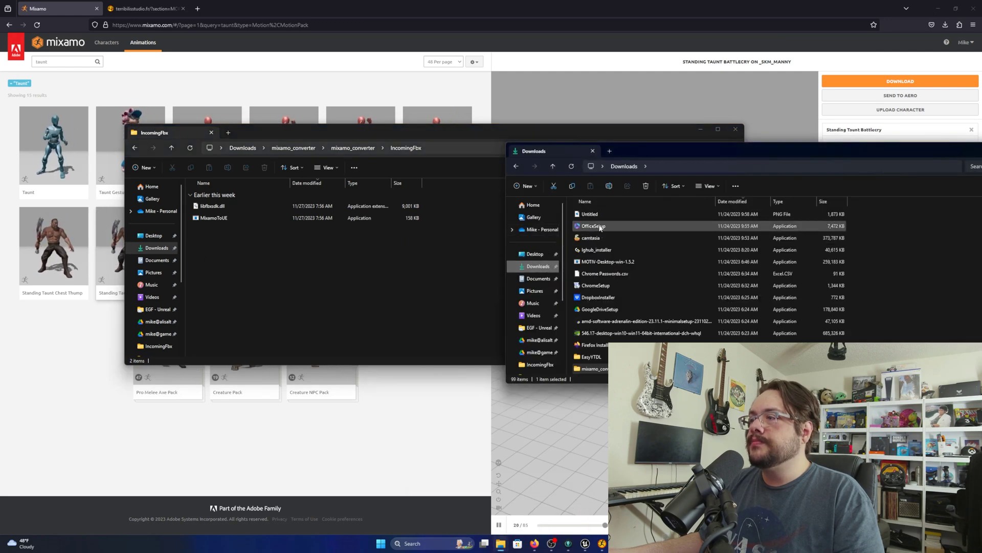
pyautogui.scroll(12, 599, 228)
pyautogui.click(634, 222)
pyautogui.keyDown('shift'); pyautogui.click(632, 214); pyautogui.keyUp('shift')
pyautogui.moveTo(633, 215); pyautogui.dragTo(237, 275)
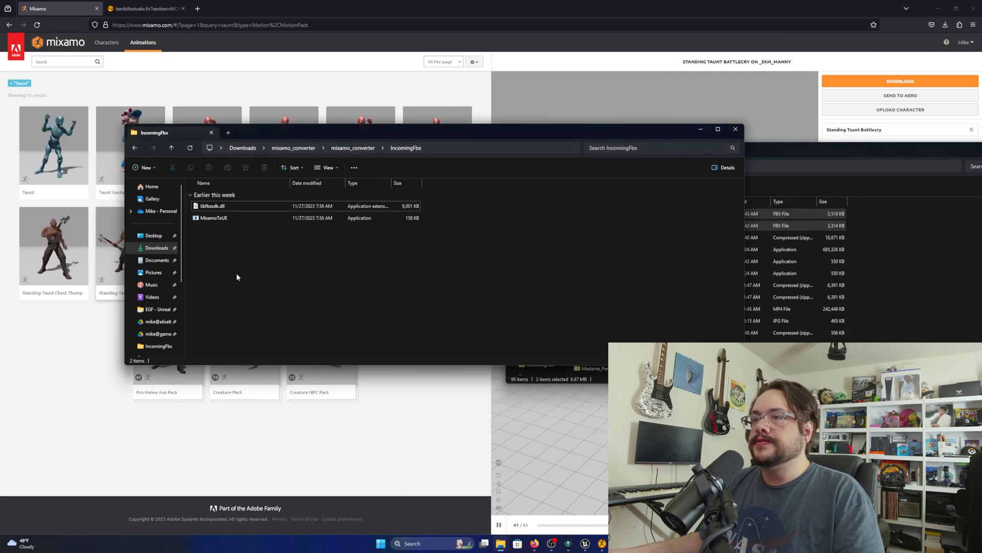
# Step: Return to Mixamo Converter and convert the two incoming animations with the .UE filename suffix
pyautogui.click(937, 4)
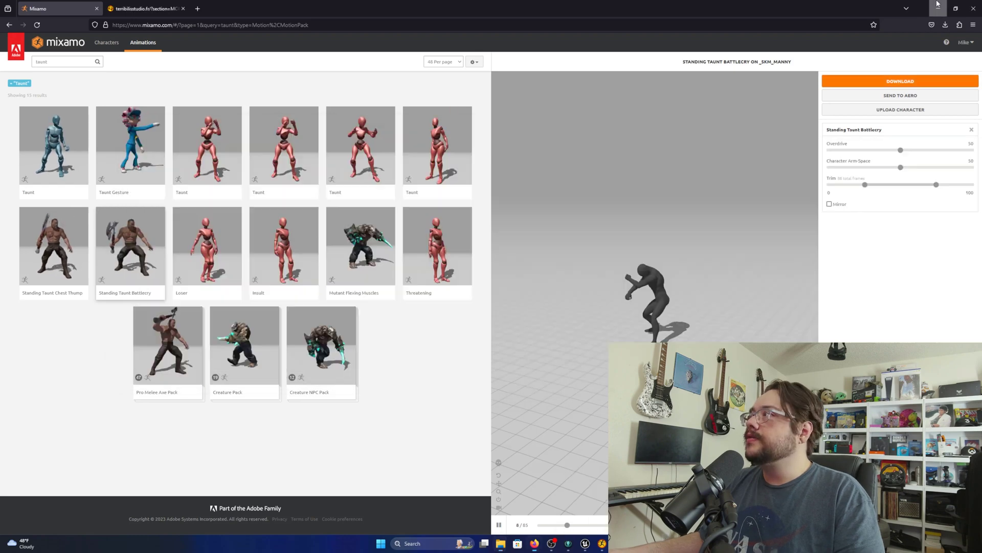
pyautogui.click(698, 130)
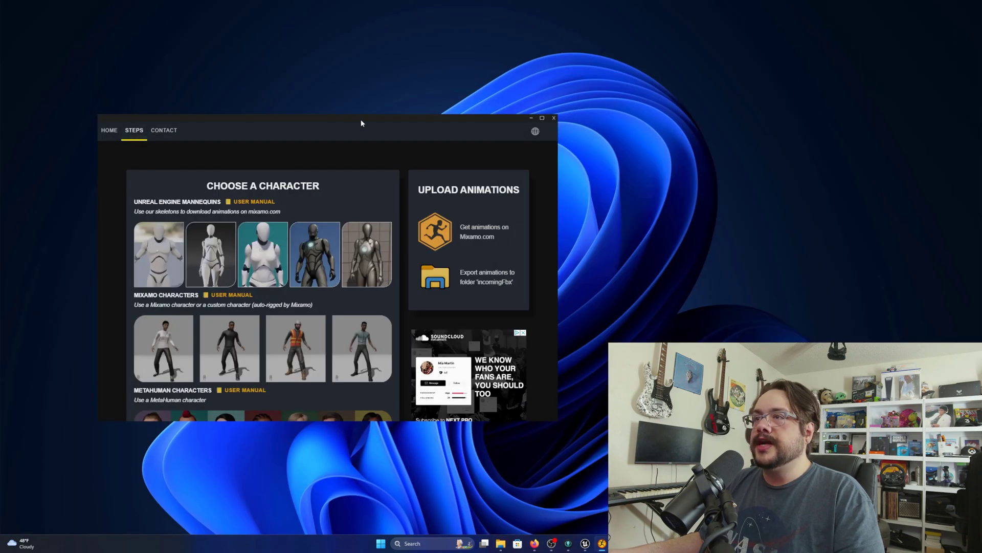
pyautogui.moveTo(361, 123); pyautogui.dragTo(489, 77)
pyautogui.scroll(-10, 447, 203)
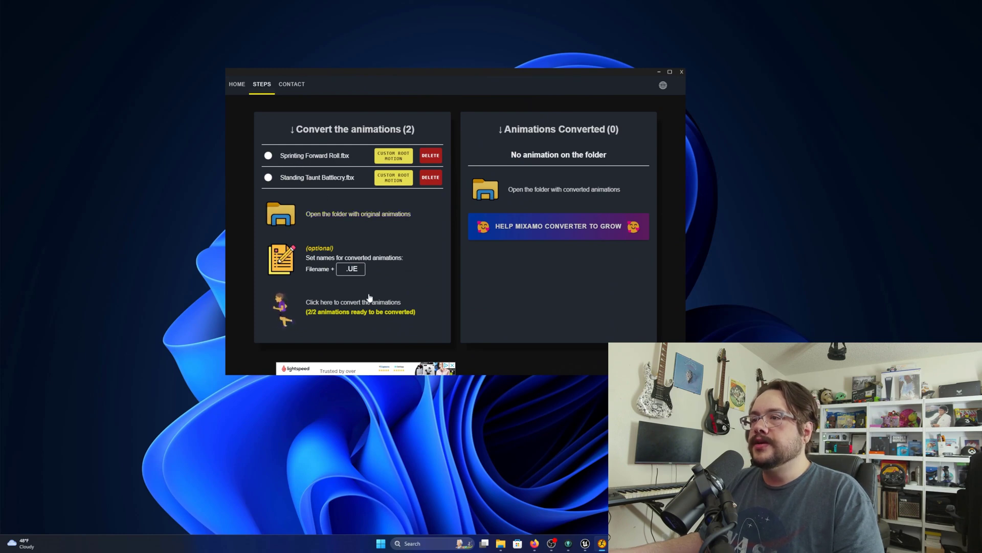
pyautogui.click(320, 309)
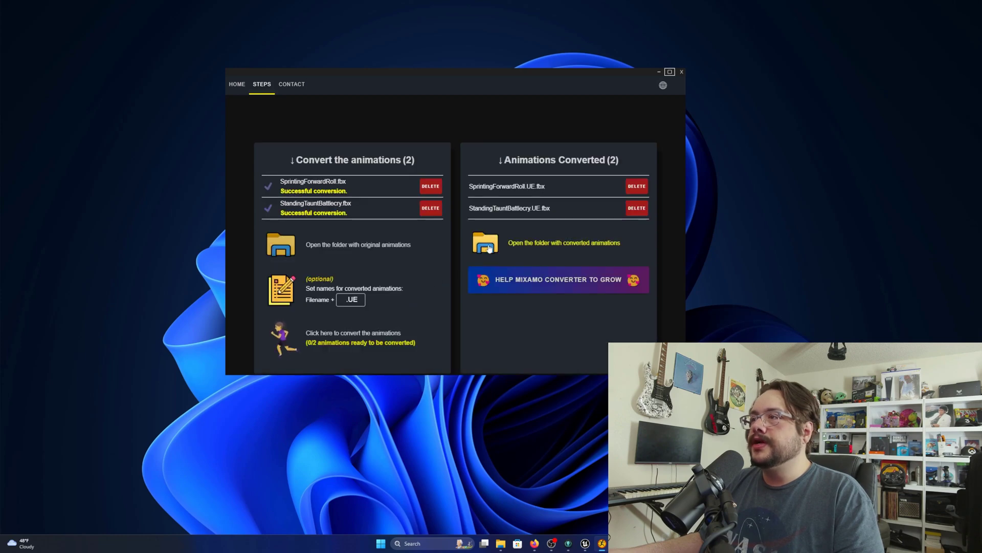
# Step: Open the folder with the converted animations and close Mixamo Converter
pyautogui.click(490, 249)
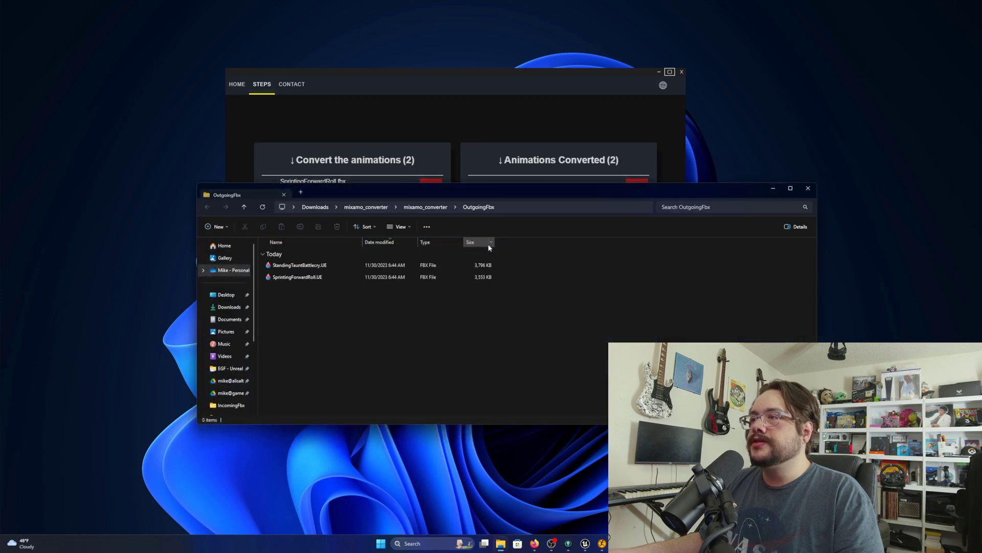
pyautogui.click(683, 71)
pyautogui.moveTo(467, 199); pyautogui.dragTo(580, 168)
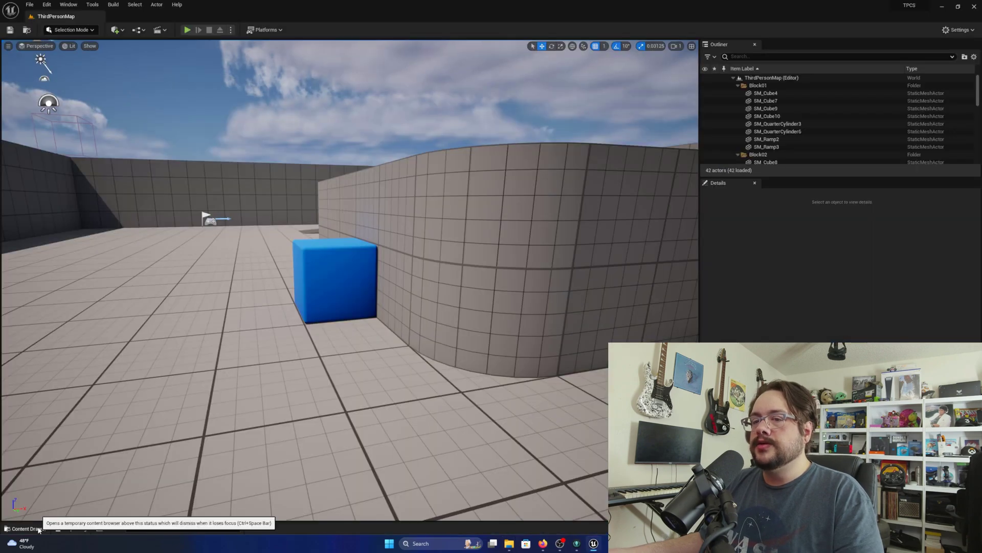
# Step: Bring both converted .UE FBX animations from the OutgoingFbx folder into the Unreal project's Content folder for import
pyautogui.click(28, 528)
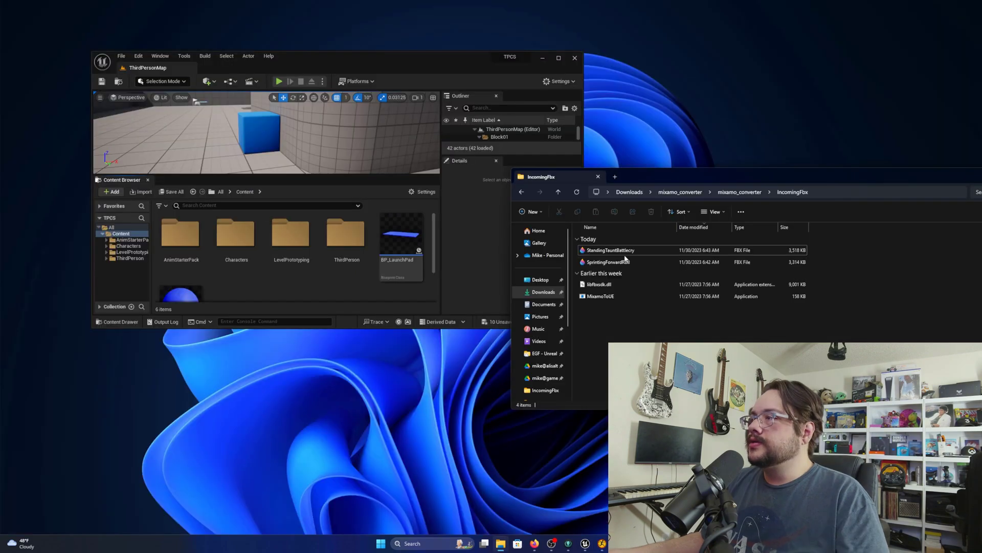
pyautogui.click(624, 254)
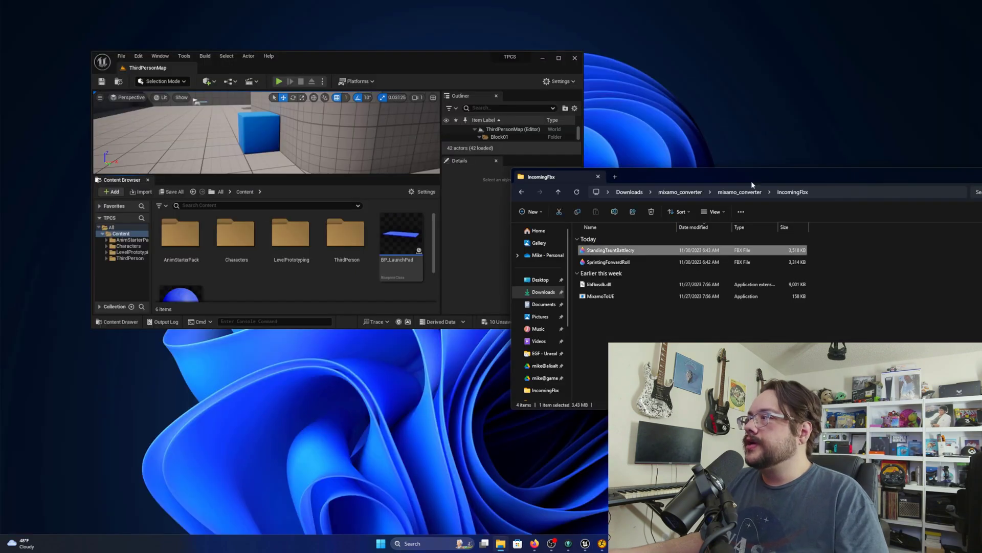
pyautogui.click(737, 192)
pyautogui.doubleClick(612, 263)
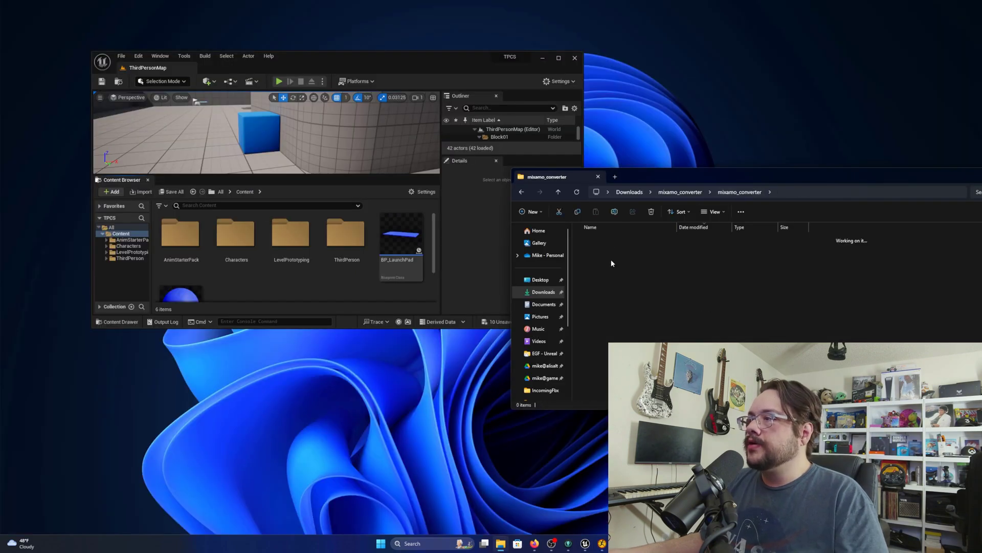
pyautogui.moveTo(630, 282); pyautogui.dragTo(606, 254)
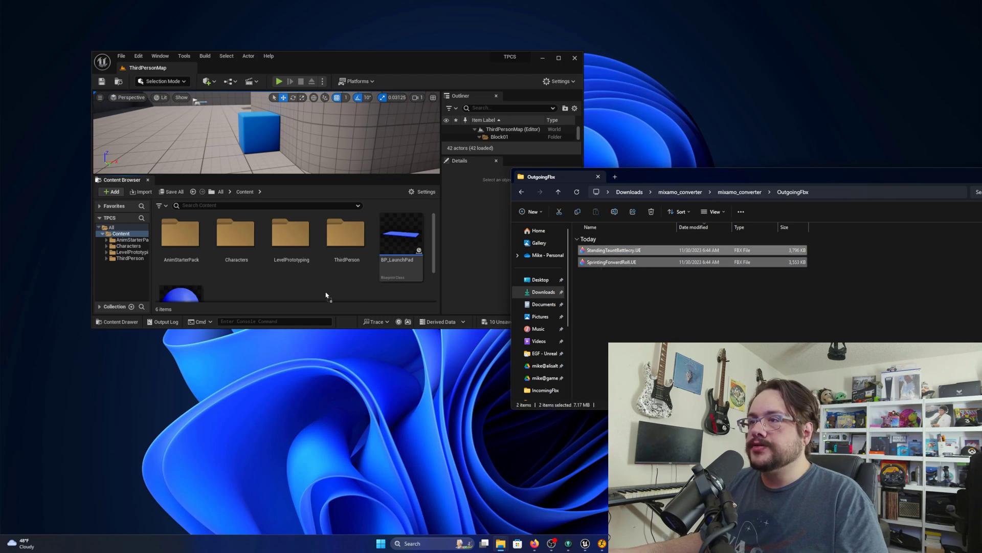
pyautogui.moveTo(325, 295); pyautogui.dragTo(326, 295)
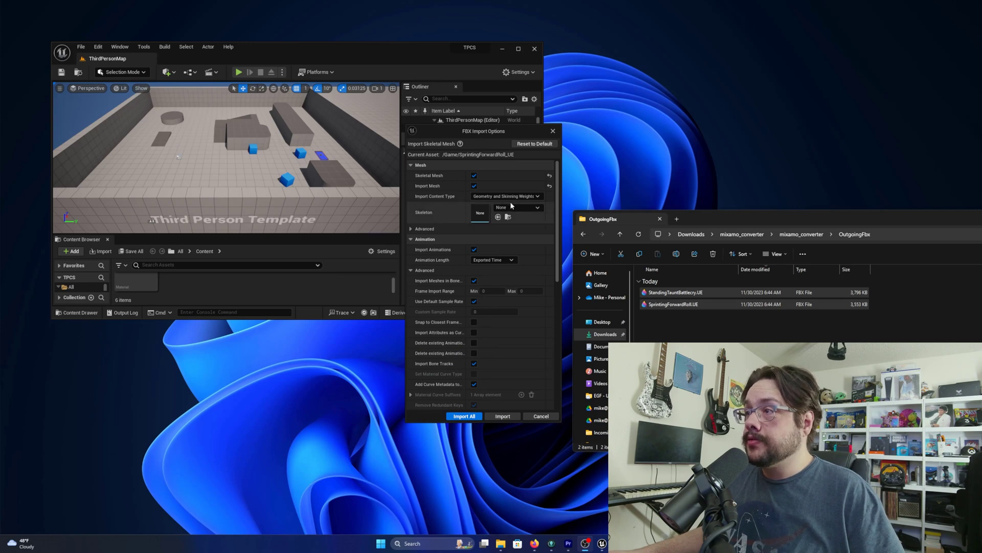
# Step: Choose the SK_Mannequin skeleton, review the remaining FBX import options, and import all the animations
pyautogui.click(514, 208)
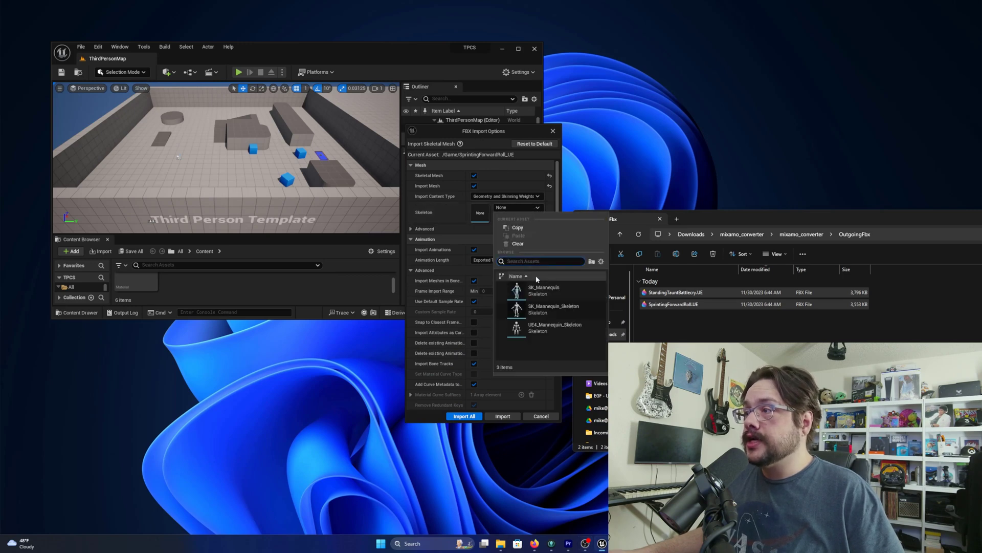
pyautogui.click(548, 291)
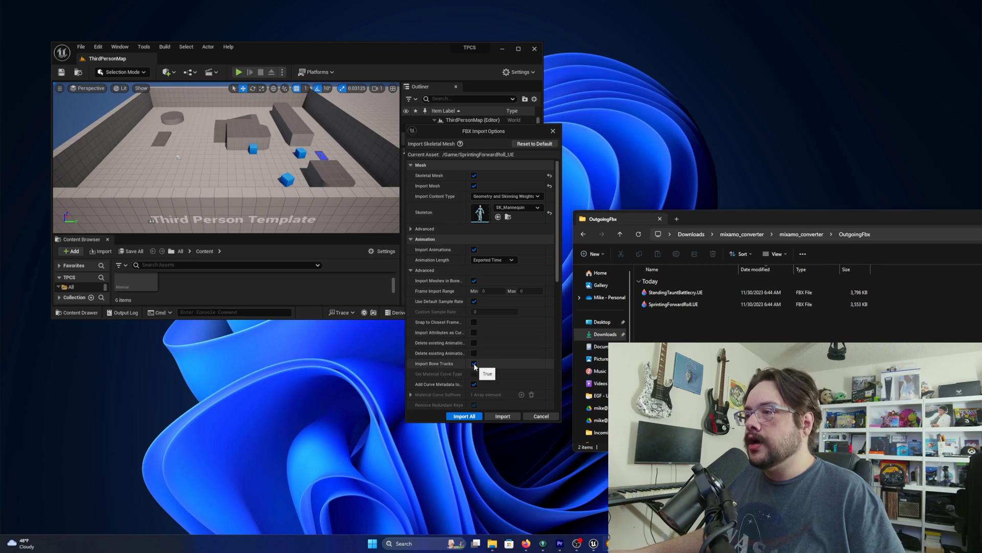
pyautogui.scroll(-3, 431, 346)
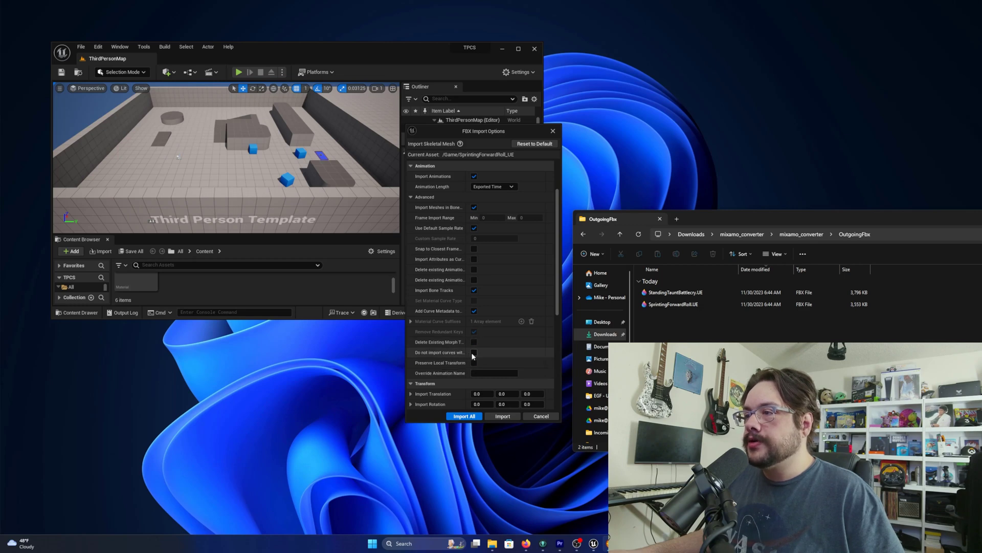
pyautogui.scroll(-6, 521, 280)
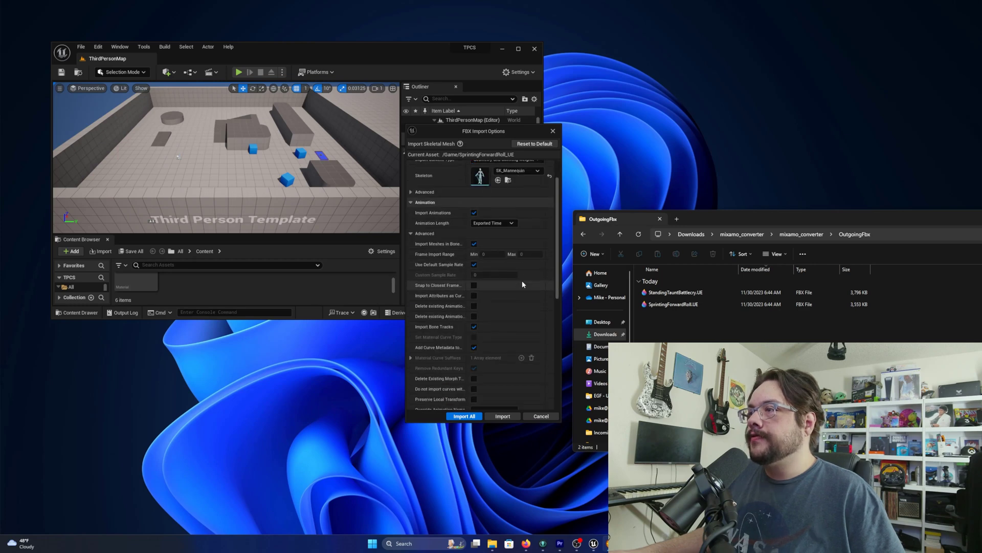
pyautogui.scroll(-2, 524, 286)
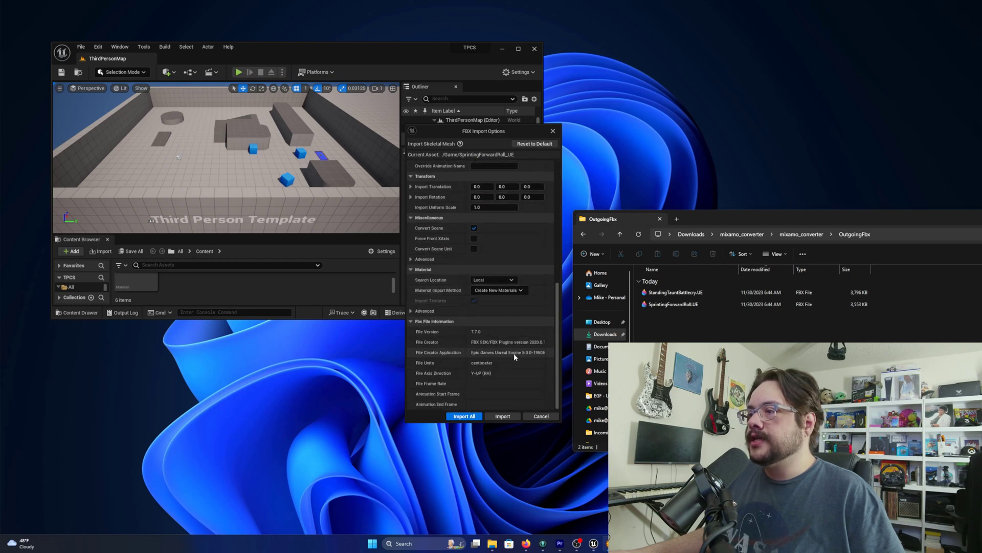
pyautogui.click(464, 416)
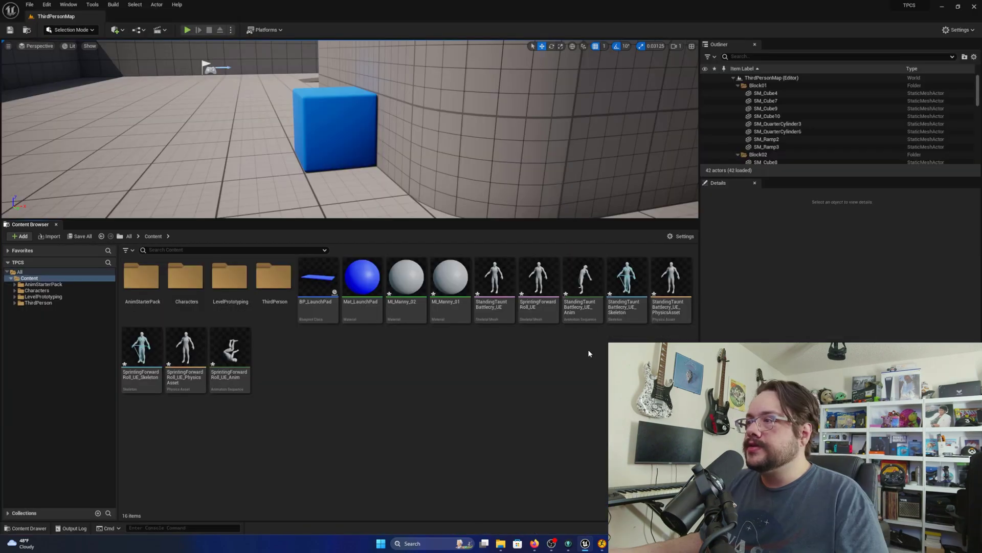
# Step: Create animation montages from the SprintingForwardRoll_UE_Anim and StandingTauntBattlecry_UE_Anim sequences
pyautogui.doubleClick(238, 359)
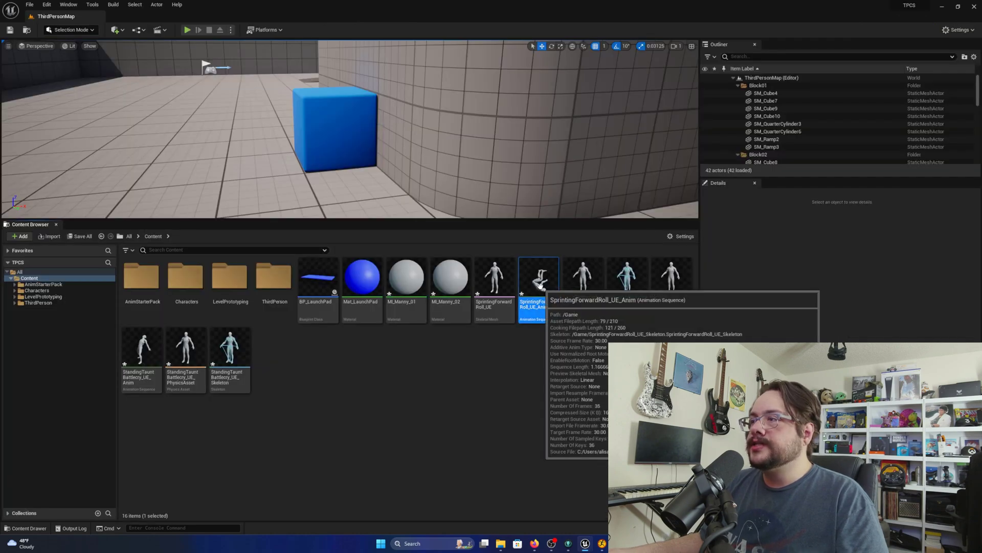
pyautogui.rightClick(540, 285)
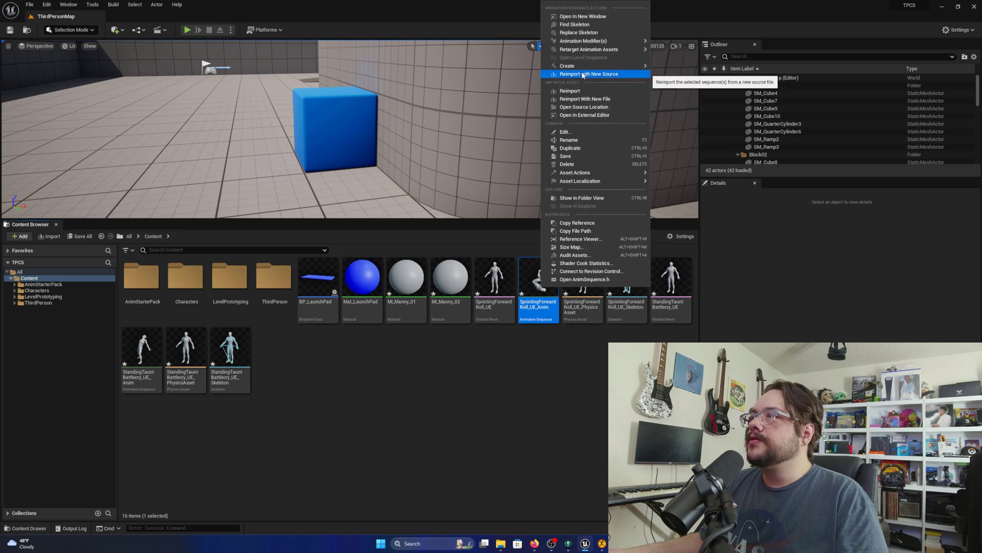
pyautogui.moveTo(589, 69)
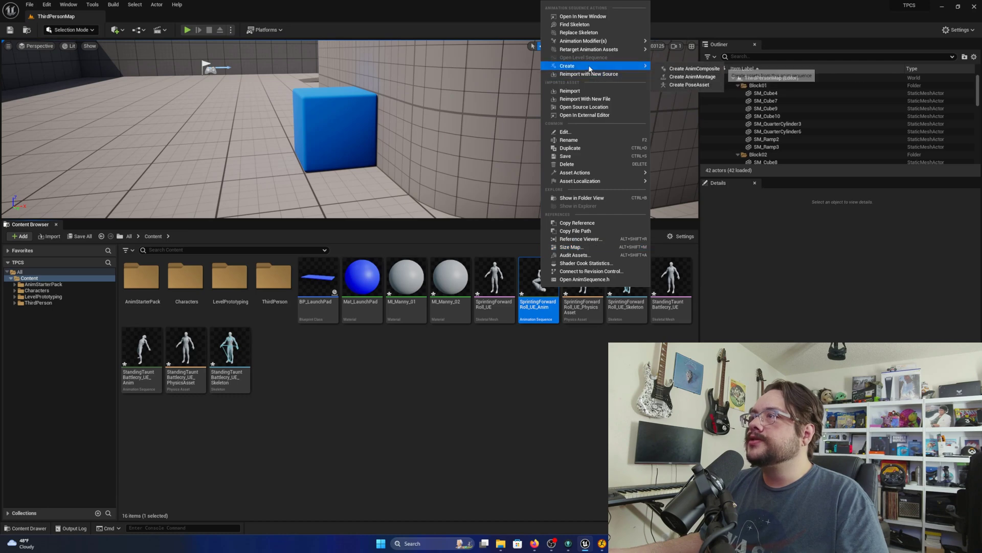
pyautogui.click(681, 77)
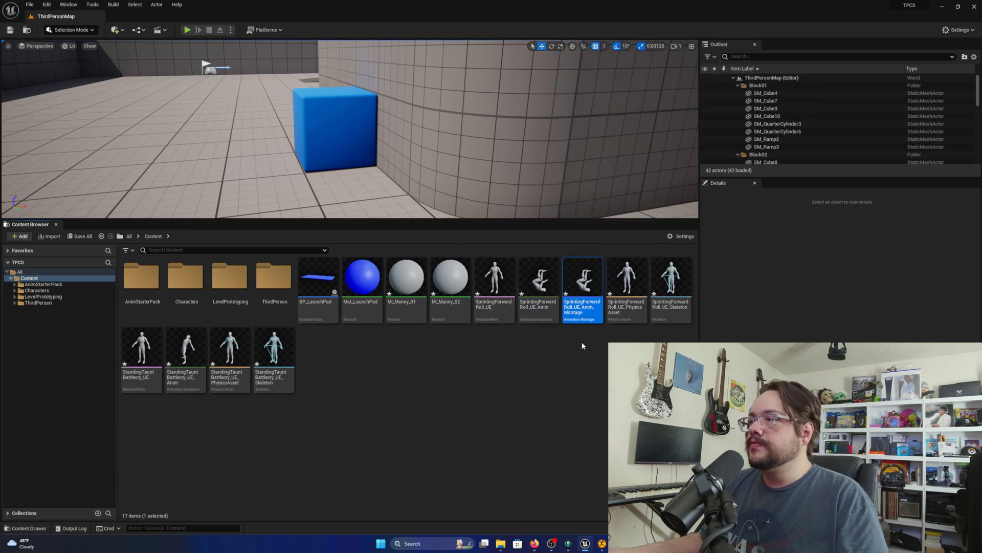
pyautogui.rightClick(186, 351)
pyautogui.moveTo(252, 134)
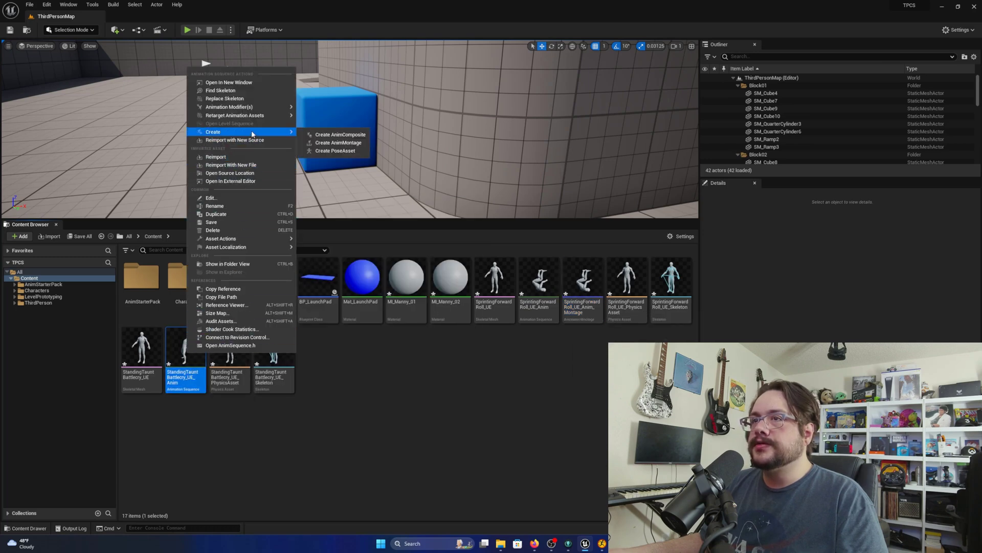
pyautogui.click(337, 143)
# Step: Enlarge the level viewport and open the BP_ThirdPersonCharacter blueprint from the ThirdPerson Blueprints folder
pyautogui.moveTo(333, 141); pyautogui.dragTo(373, 152, button='right')
pyautogui.moveTo(368, 220); pyautogui.dragTo(369, 368)
pyautogui.moveTo(361, 266); pyautogui.dragTo(304, 241, button='right')
pyautogui.moveTo(231, 364); pyautogui.dragTo(232, 364, button='right')
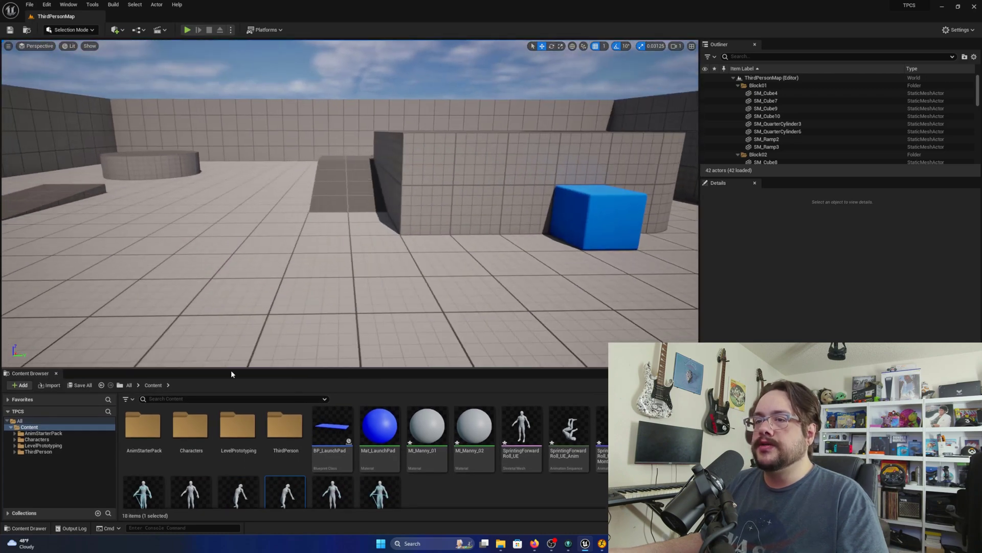
pyautogui.doubleClick(276, 432)
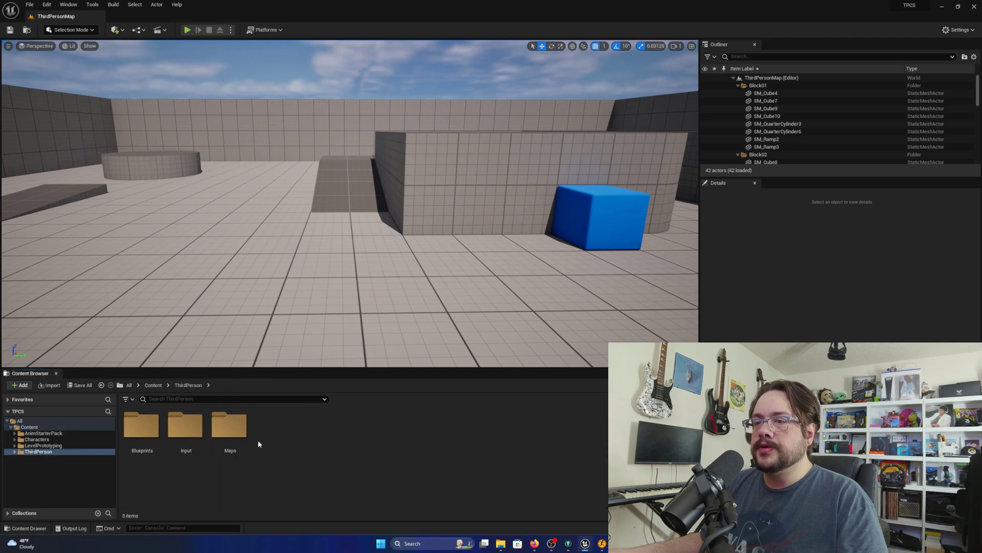
pyautogui.doubleClick(158, 438)
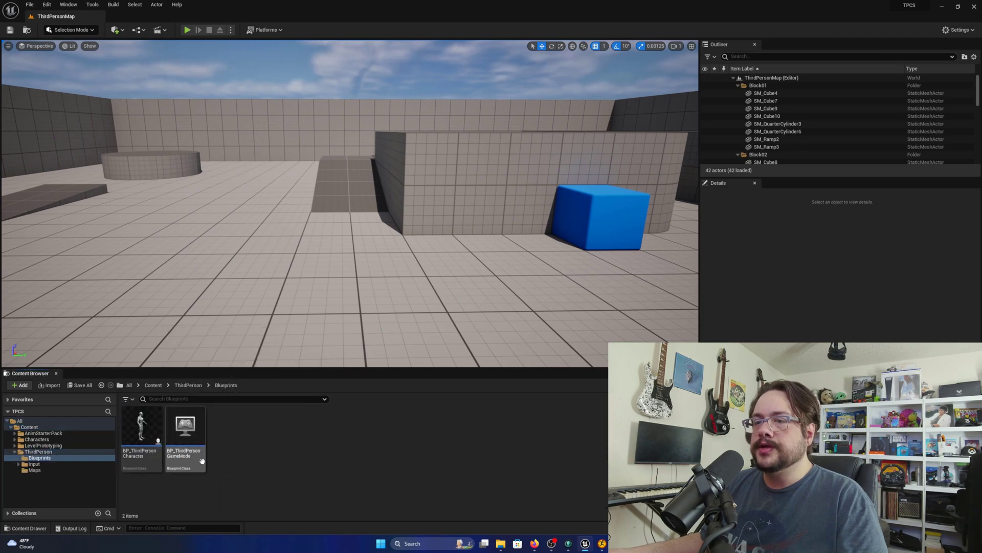
pyautogui.doubleClick(158, 438)
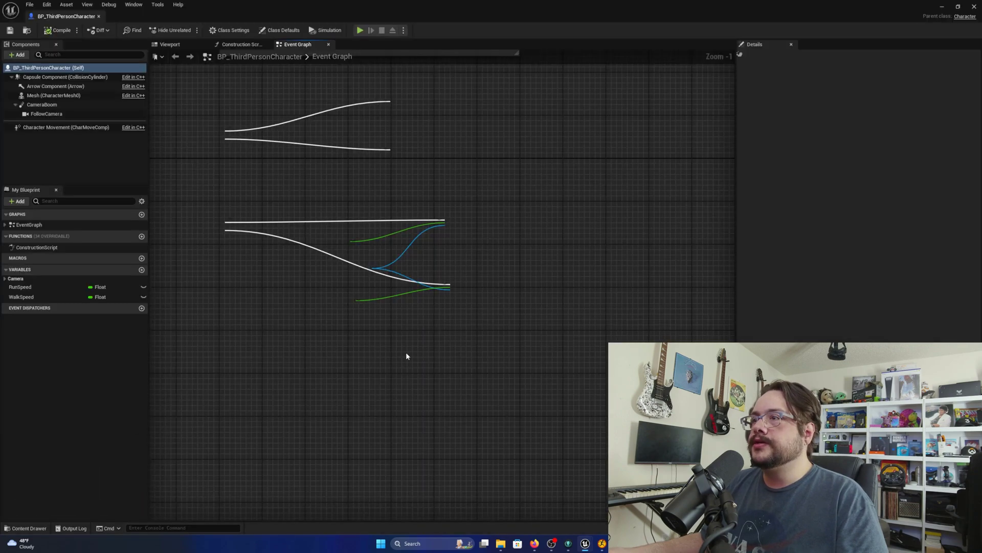
# Step: Add a T keyboard event in the empty area below the IA_Sprint nodes of the Event Graph
pyautogui.moveTo(406, 352); pyautogui.dragTo(427, 376, button='right')
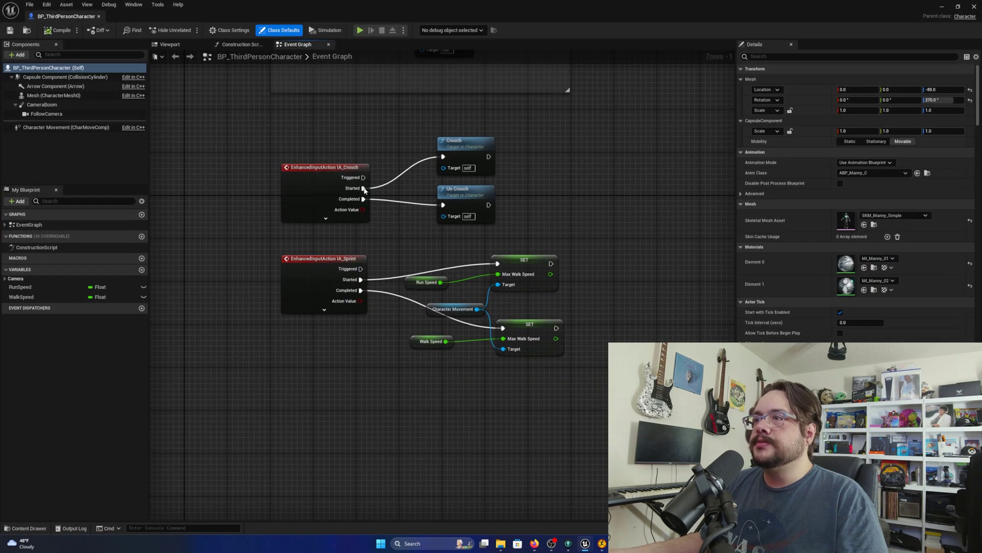
pyautogui.moveTo(380, 363); pyautogui.dragTo(376, 192, button='right')
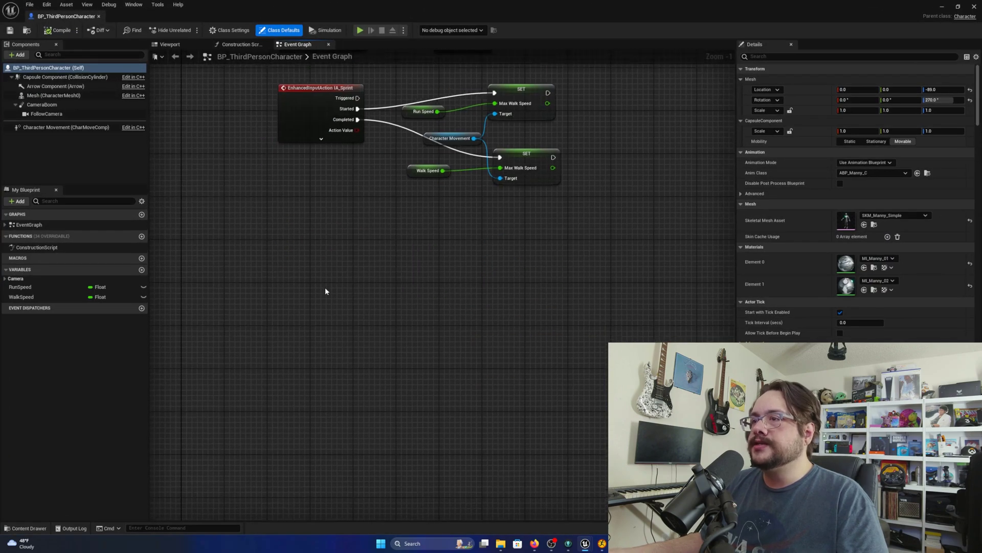
pyautogui.rightClick(317, 302)
pyautogui.write('keyboard')
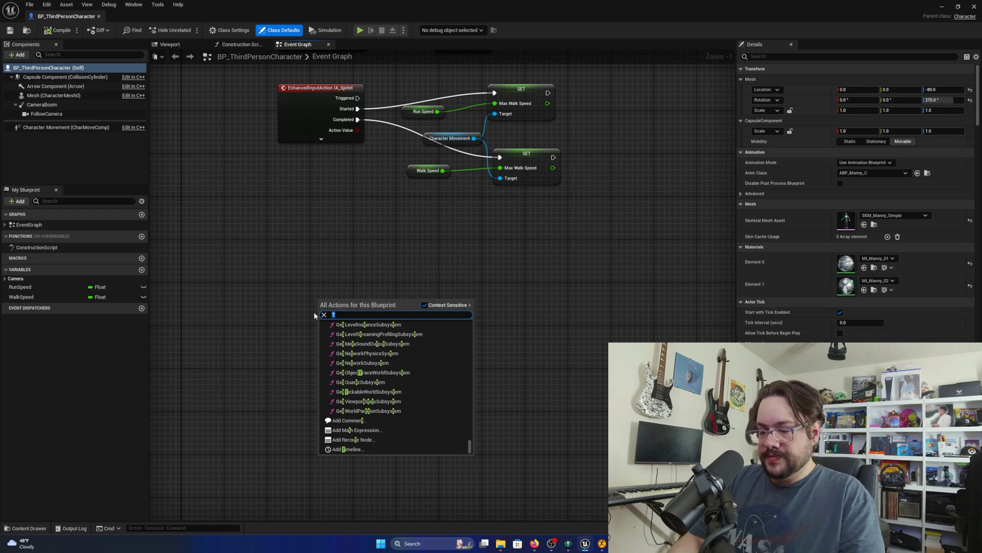
pyautogui.scroll(-5, 405, 403)
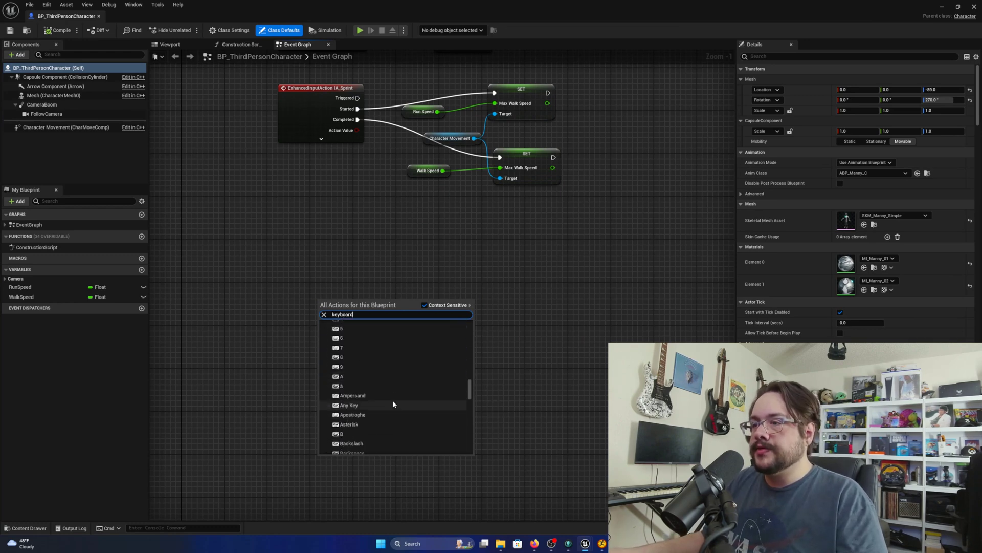
pyautogui.scroll(-15, 391, 401)
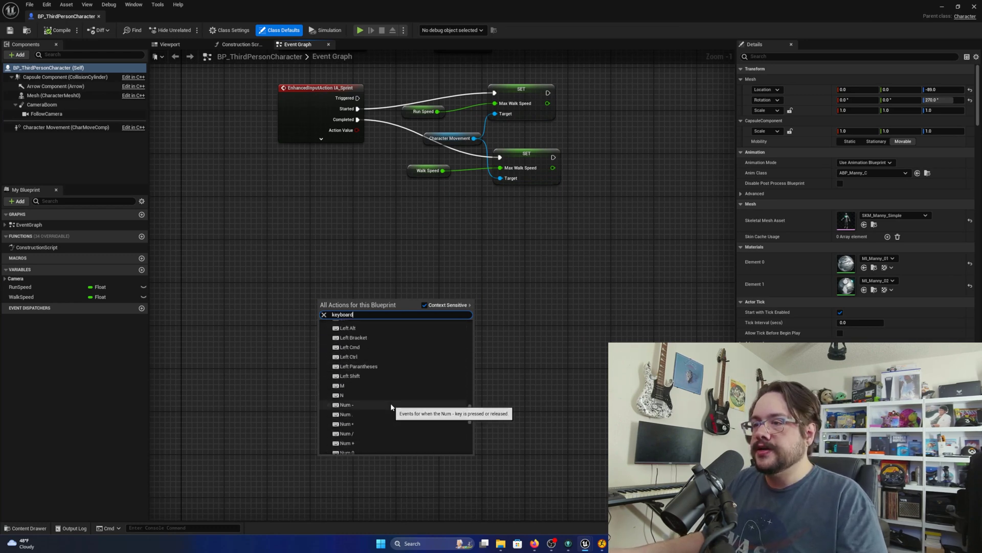
pyautogui.scroll(-10, 391, 404)
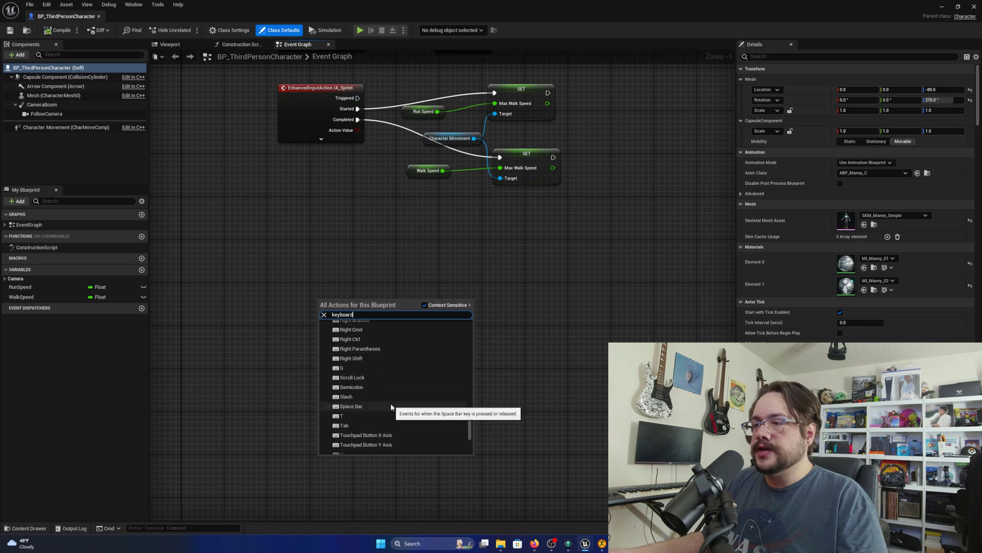
pyautogui.click(353, 415)
# Step: Connect a Play Anim Montage node to the T event's Pressed output and assign the StandingTauntBattlecry_UE montage
pyautogui.moveTo(330, 305); pyautogui.dragTo(385, 270)
pyautogui.write('play')
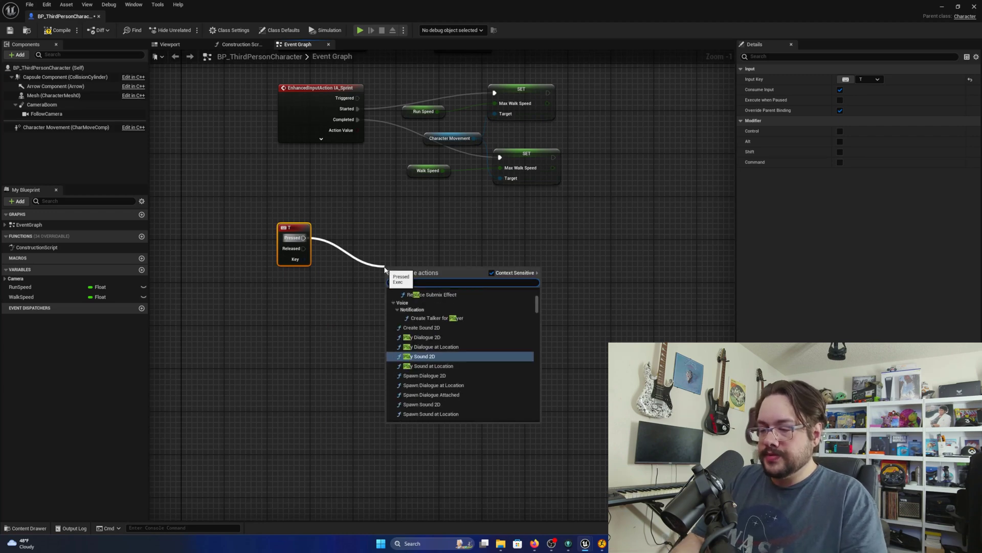
pyautogui.write(' mont')
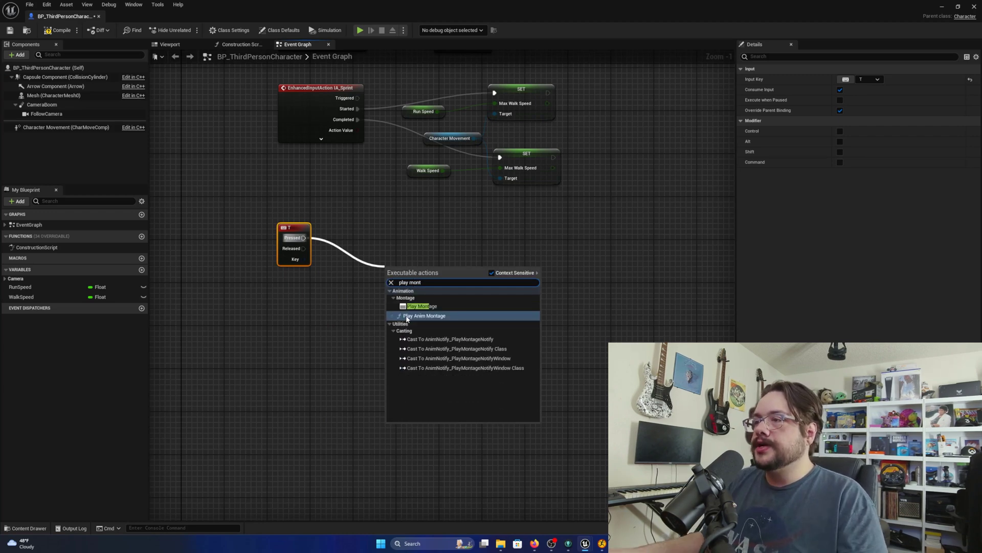
pyautogui.click(424, 316)
pyautogui.moveTo(410, 272); pyautogui.dragTo(409, 228)
pyautogui.click(406, 272)
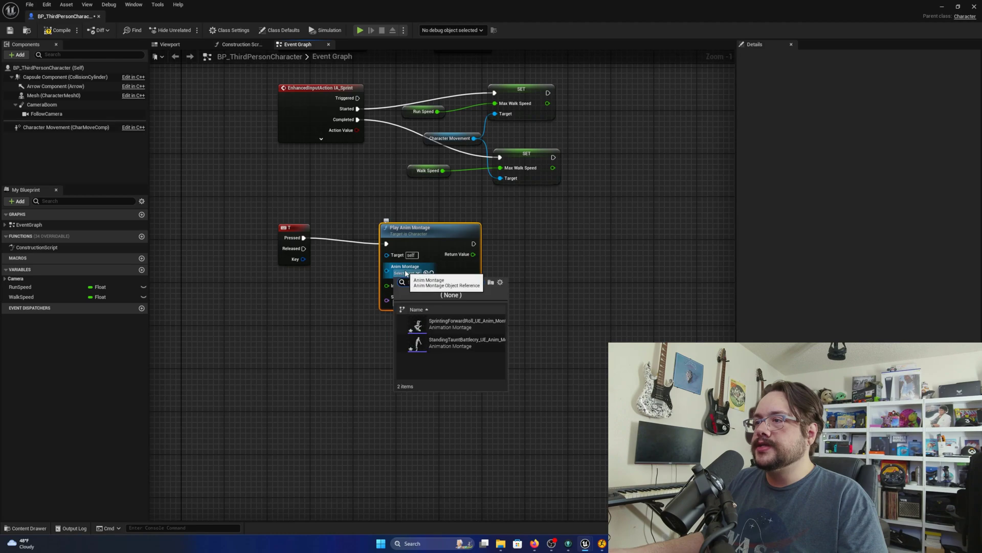
pyautogui.click(445, 343)
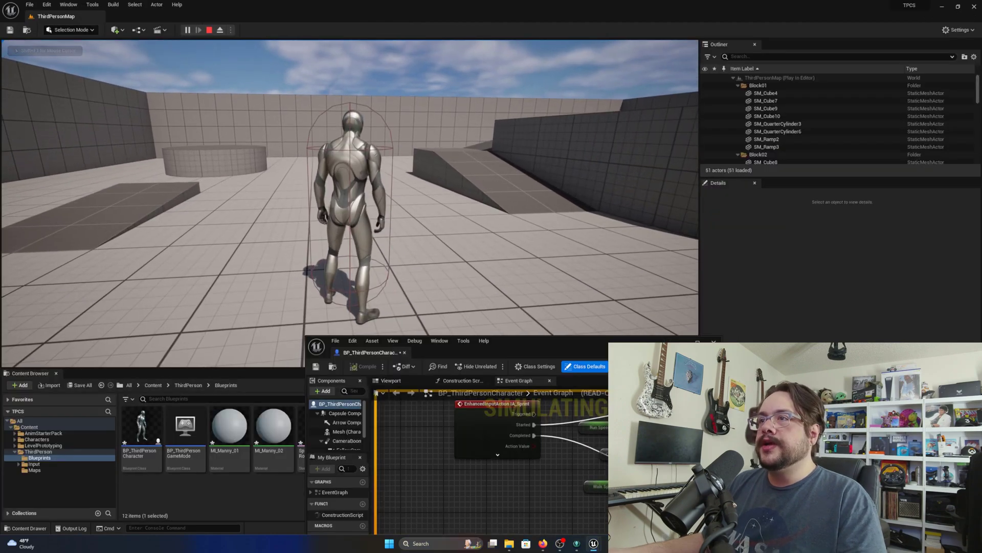
# Step: Test the taunt montage in the running level by triggering it repeatedly and moving the character forward
pyautogui.press('t')
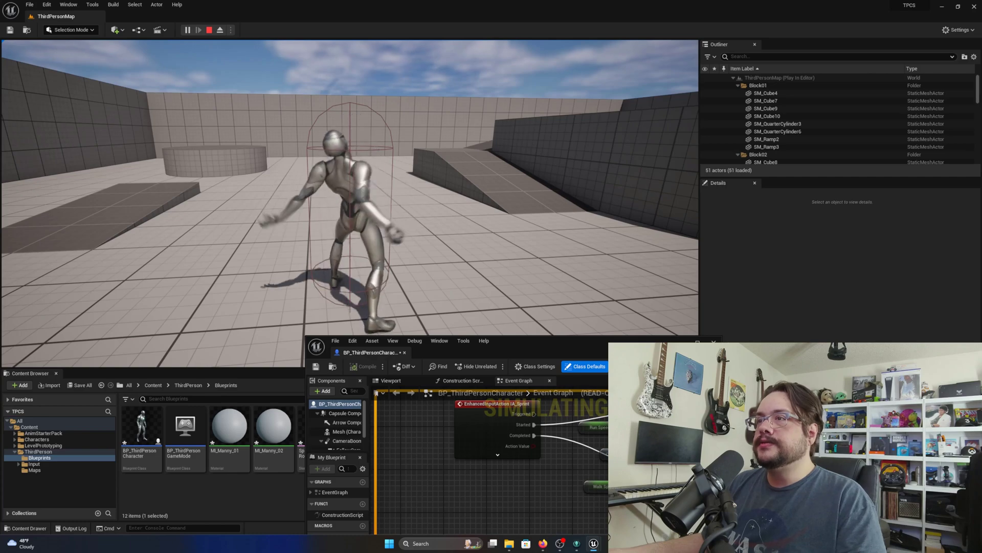
pyautogui.press('t')
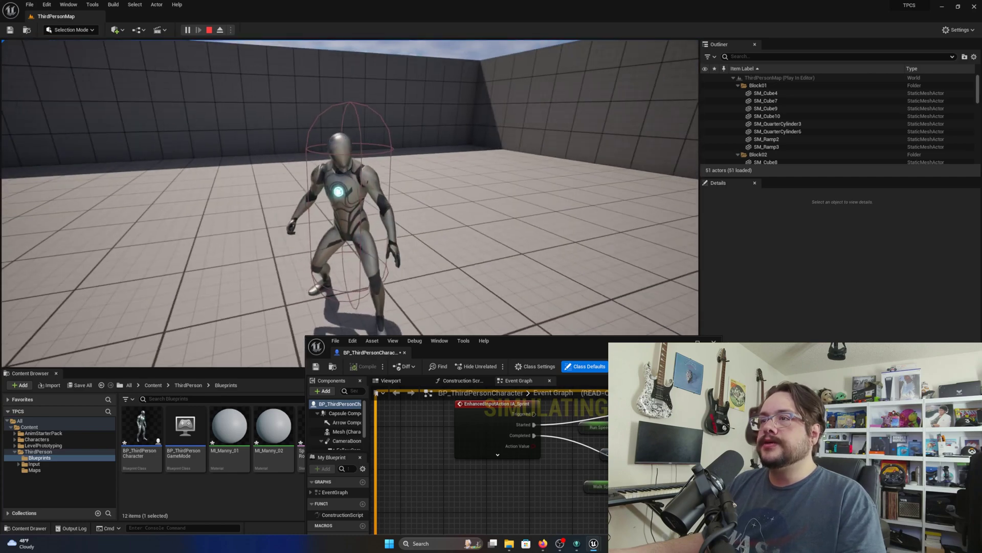
pyautogui.press('w')
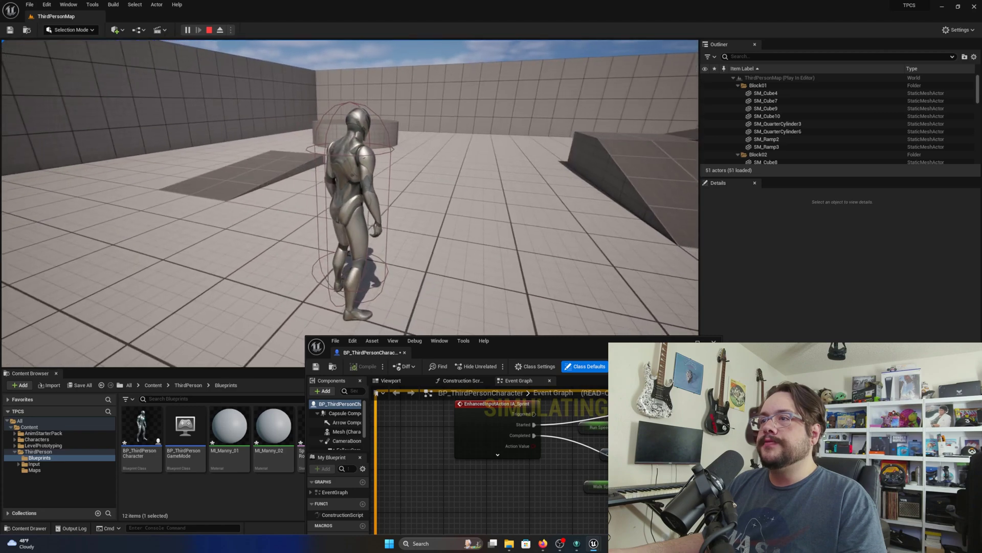
pyautogui.press('w')
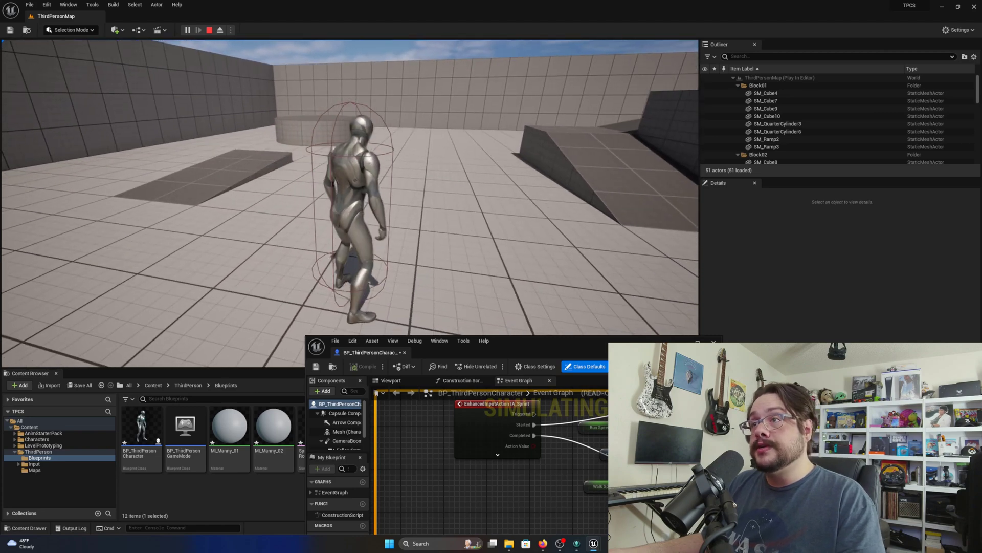
pyautogui.press('t')
pyautogui.press('w')
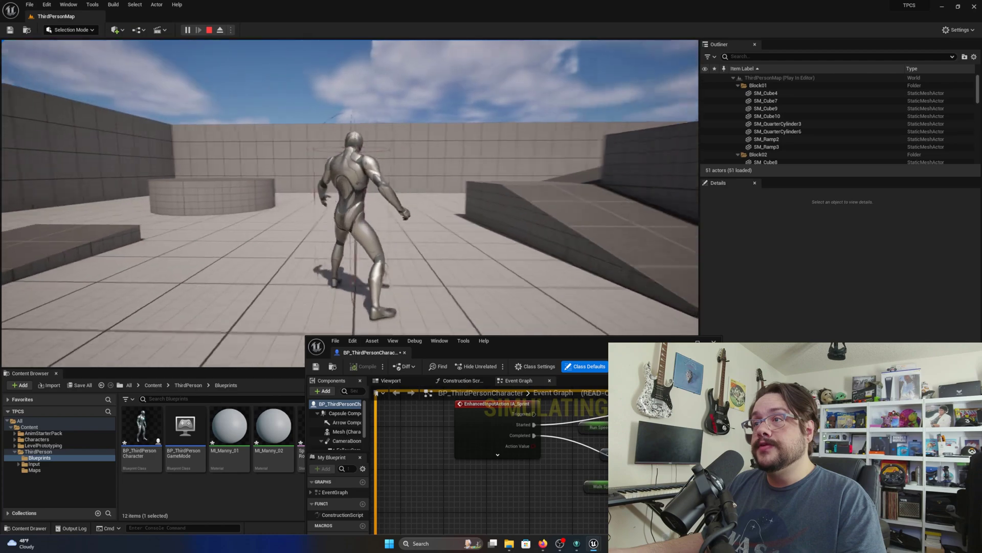
# Step: Check whether walking forward interrupts the taunt montage in the running level, and end the play session
pyautogui.press('w')
pyautogui.press('t')
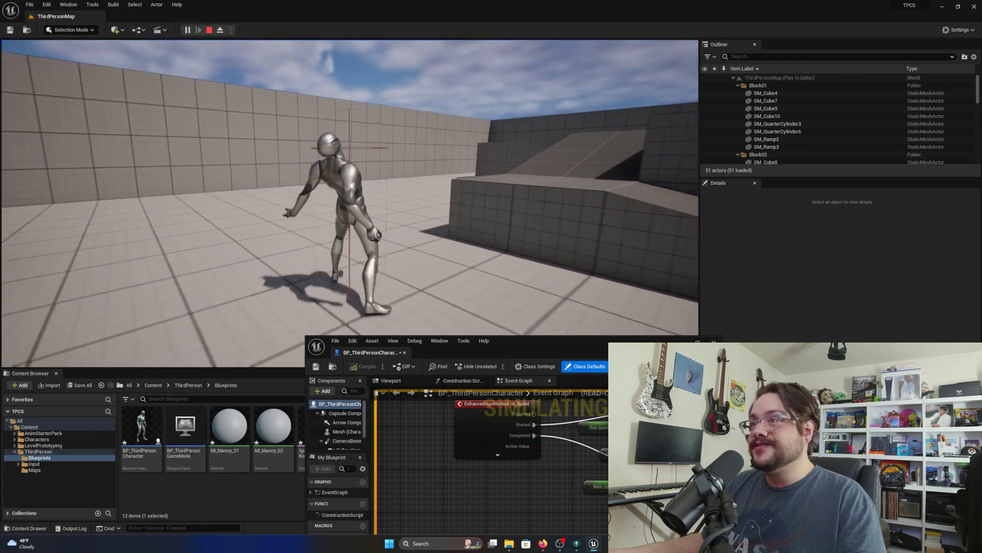
pyautogui.press('w')
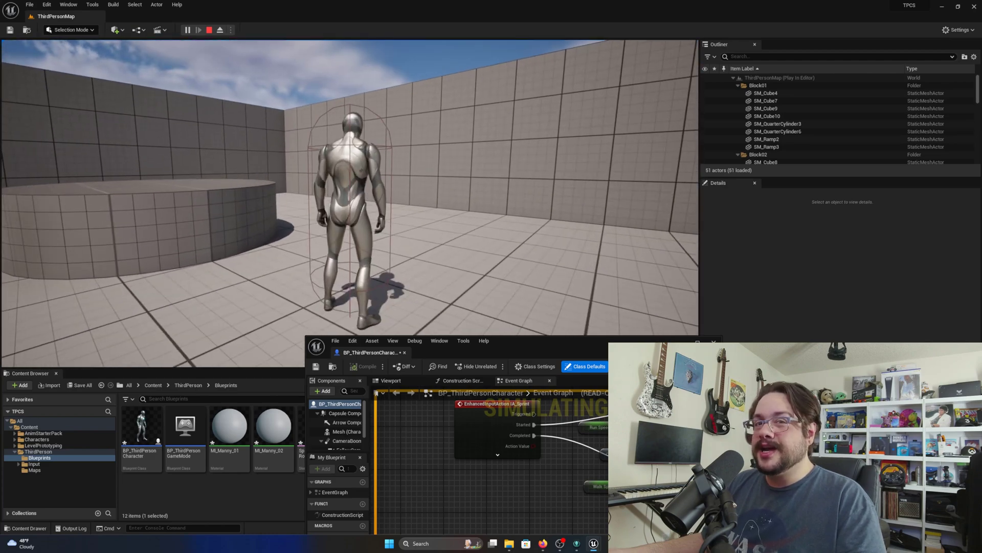
pyautogui.press('Escape')
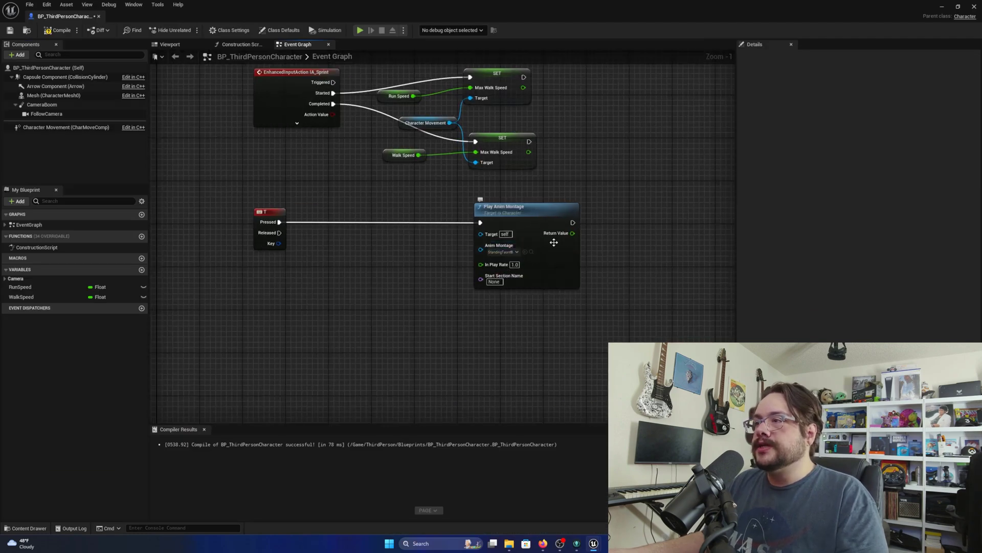
# Step: Move the Play Anim Montage node closer to the T event and connect a Stop Anim Montage node after the Forward/Backward Add Movement Input
pyautogui.moveTo(535, 211); pyautogui.dragTo(400, 212)
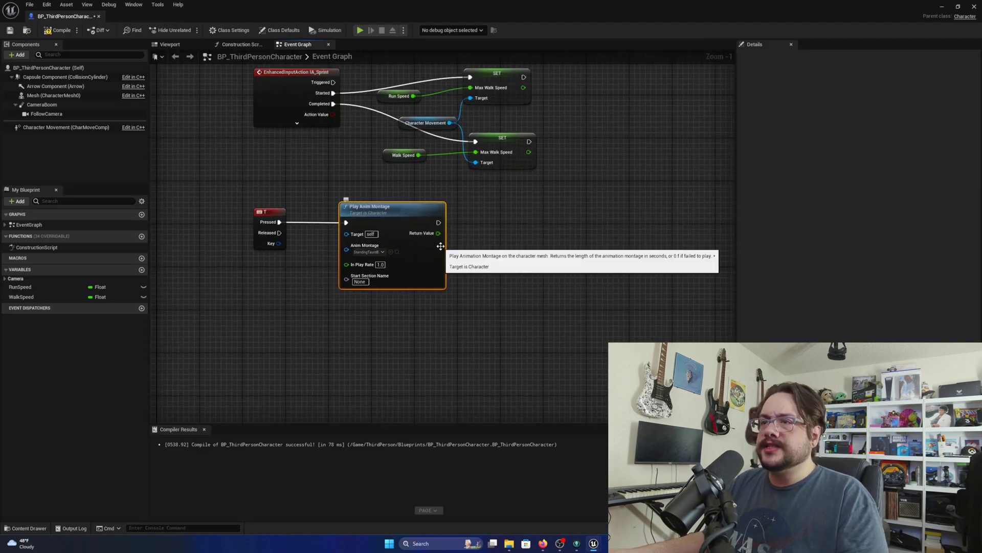
pyautogui.moveTo(572, 196); pyautogui.dragTo(515, 397, button='right')
pyautogui.moveTo(579, 252); pyautogui.dragTo(334, 529, button='right')
pyautogui.moveTo(440, 228); pyautogui.dragTo(654, 390, button='right')
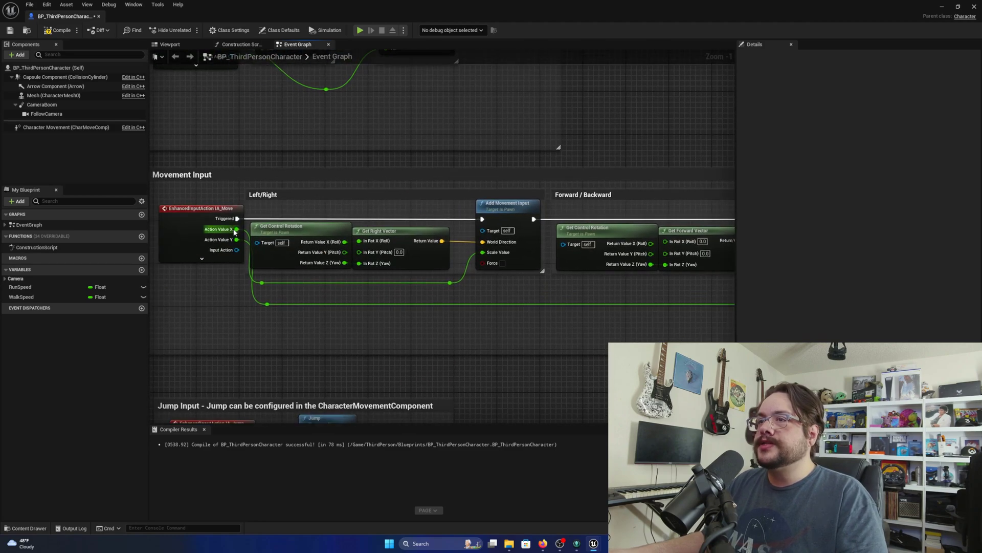
pyautogui.moveTo(551, 277); pyautogui.dragTo(213, 285, button='right')
pyautogui.moveTo(523, 240); pyautogui.dragTo(378, 243, button='right')
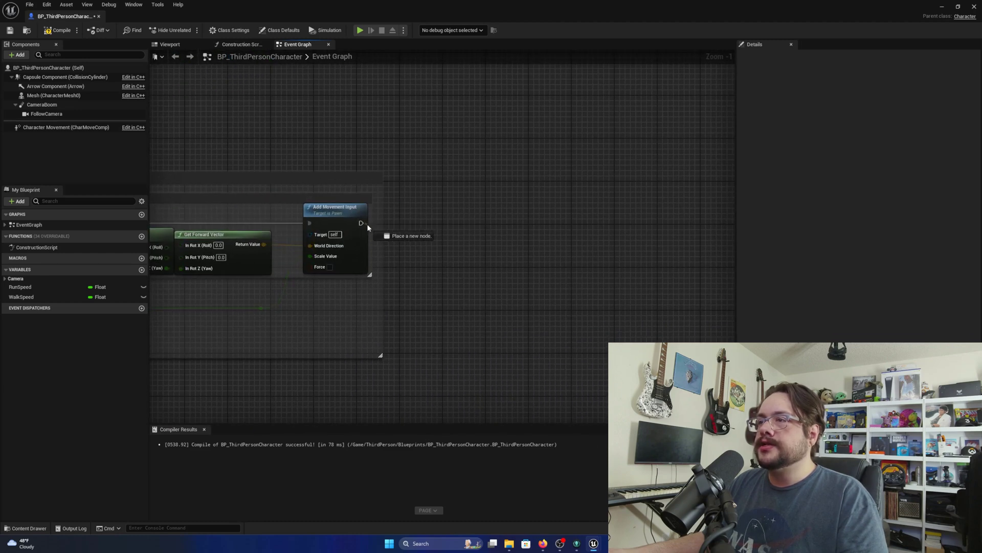
pyautogui.moveTo(405, 225); pyautogui.dragTo(408, 224)
pyautogui.write('stop anim')
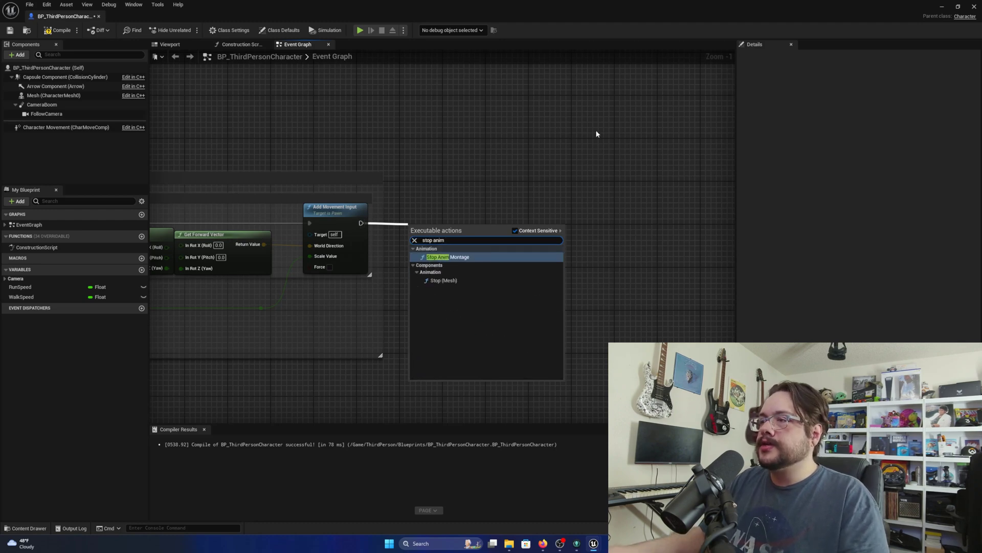
pyautogui.press('Return')
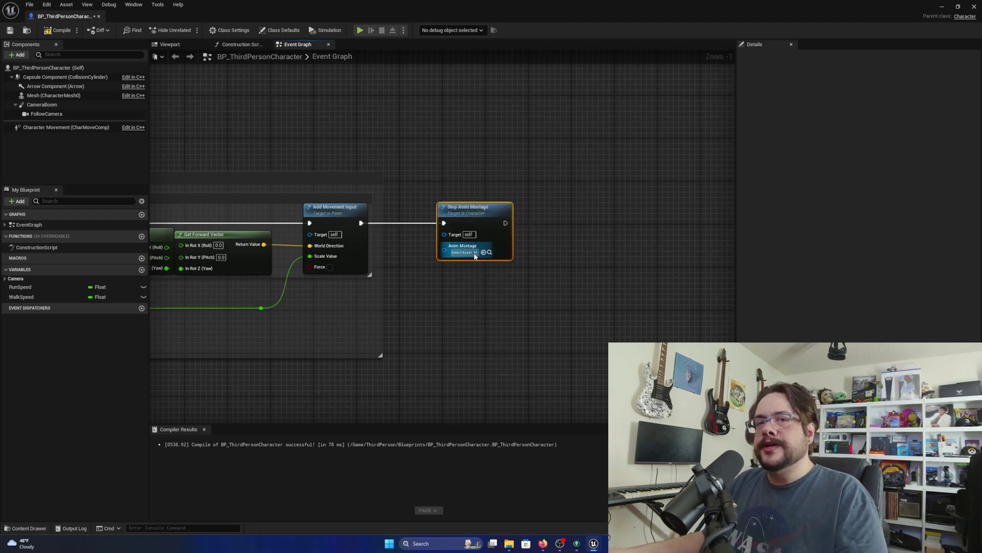
# Step: Assign the StandingTauntBattlecry_UE montage to the Stop Anim Montage node and place the node closer to Add Movement Input
pyautogui.click(463, 252)
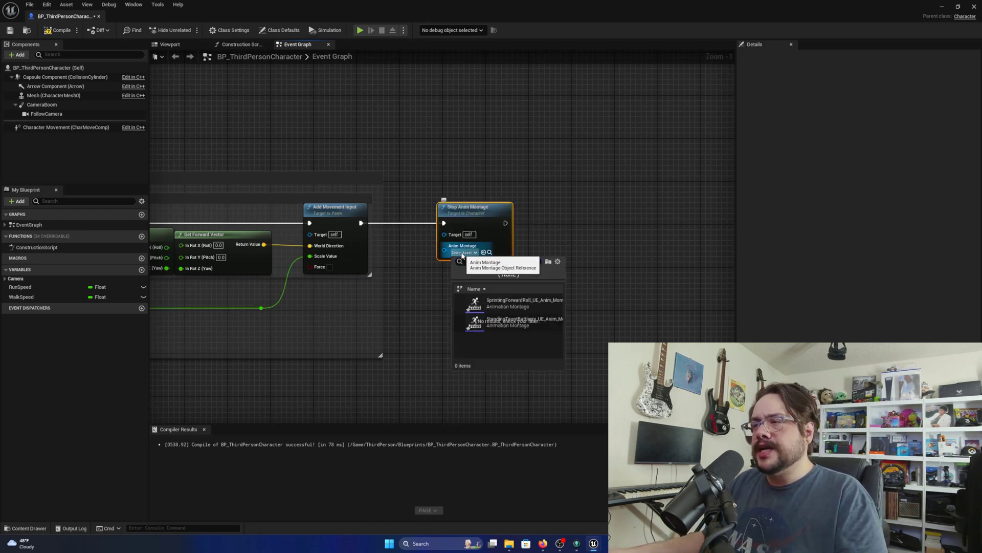
pyautogui.click(512, 326)
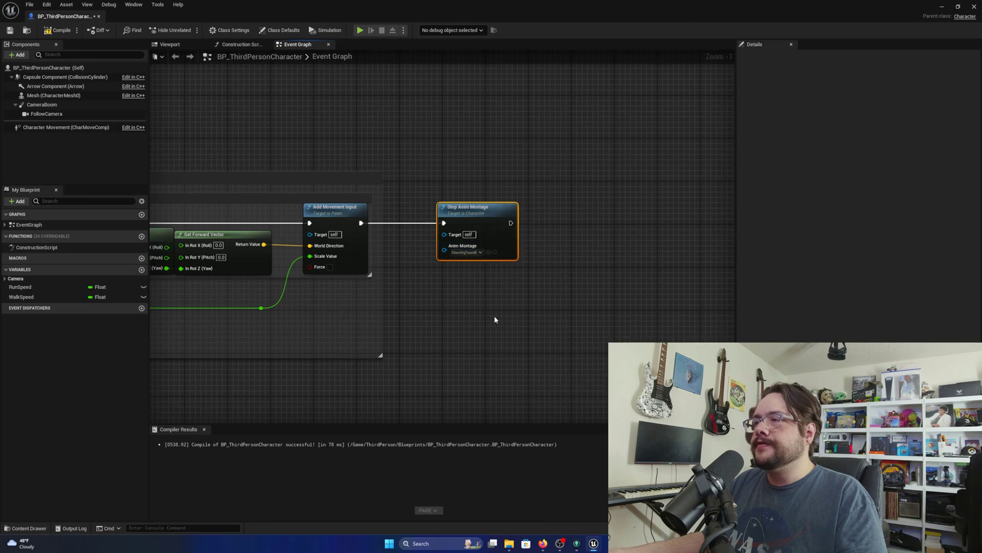
pyautogui.moveTo(479, 211); pyautogui.dragTo(441, 211)
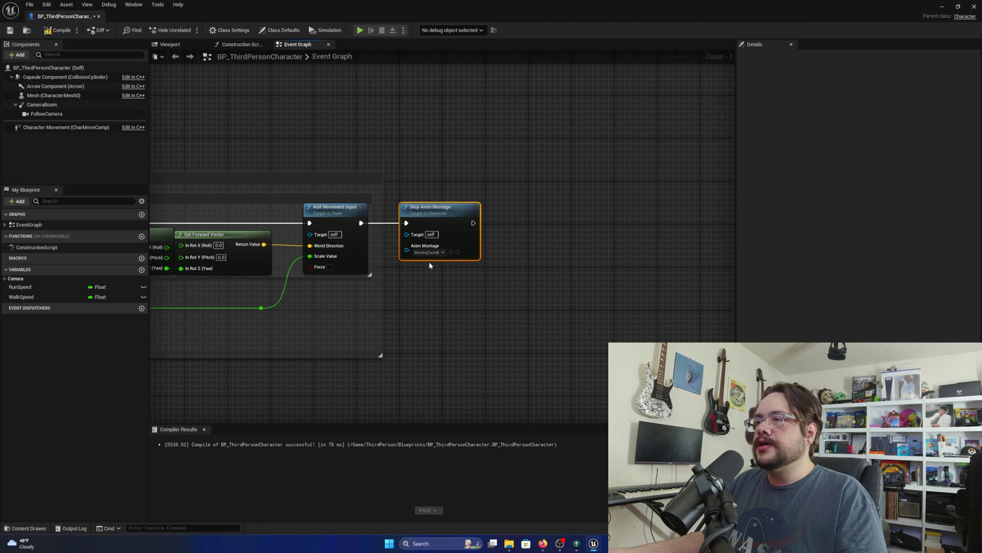
# Step: Compile and save the character blueprint, and start playing the level with the blueprint window moved off the viewport
pyautogui.click(55, 31)
pyautogui.click(13, 32)
pyautogui.moveTo(261, 13); pyautogui.dragTo(536, 369)
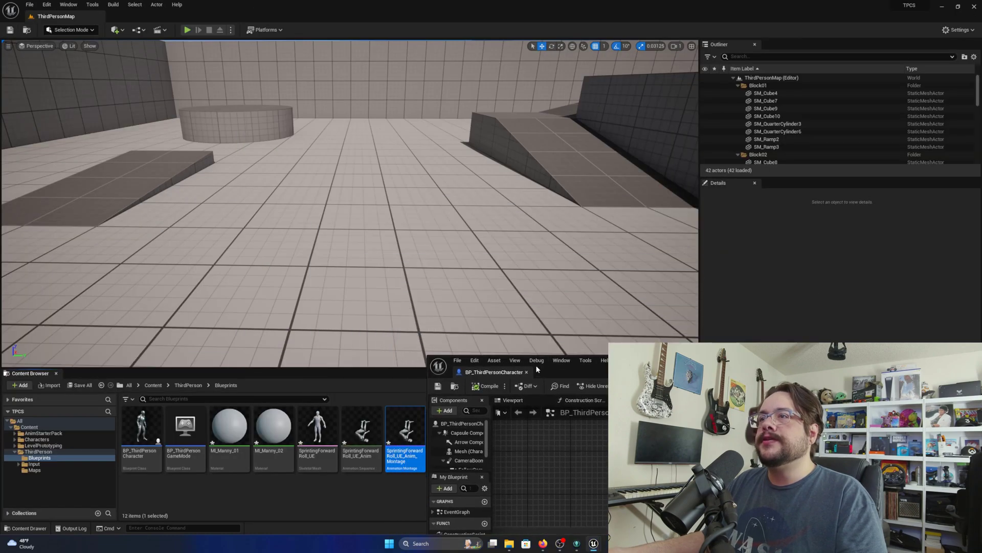
pyautogui.click(188, 29)
# Step: Test in the running level whether moving forward cancels the taunt, and run and jump the character across the ramps and blocks
pyautogui.press('w')
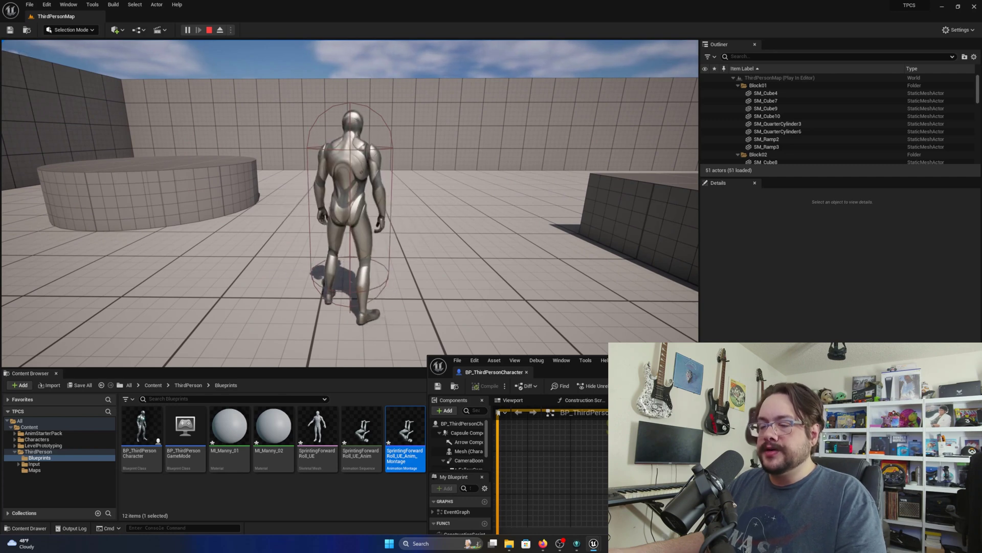
pyautogui.click(350, 203)
pyautogui.press('w')
pyautogui.click(350, 203)
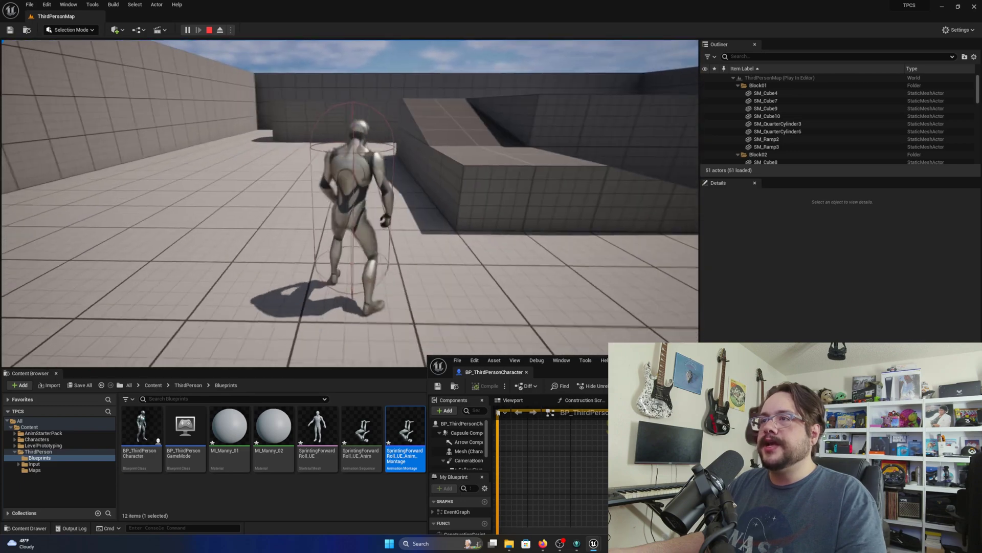
pyautogui.click(350, 203)
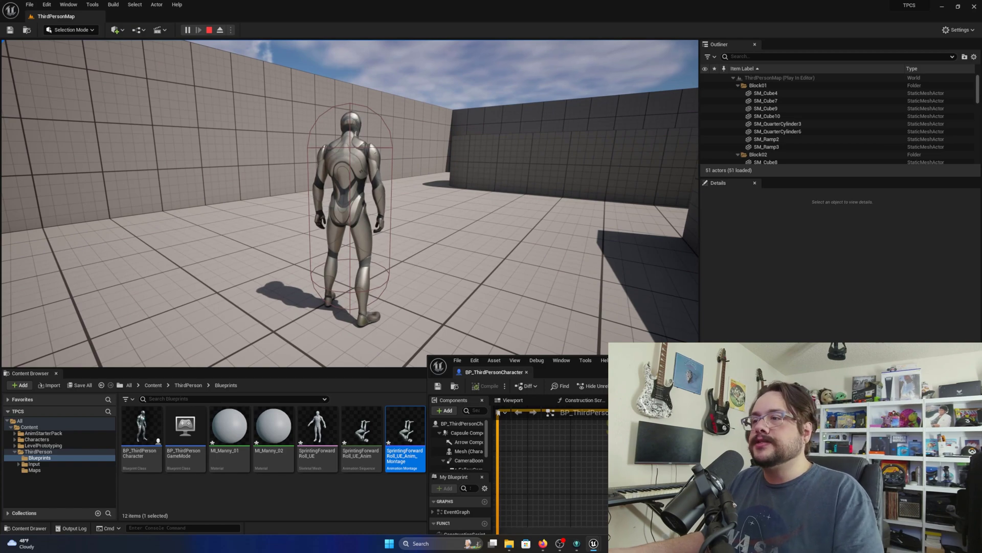
pyautogui.press('w')
pyautogui.press('space')
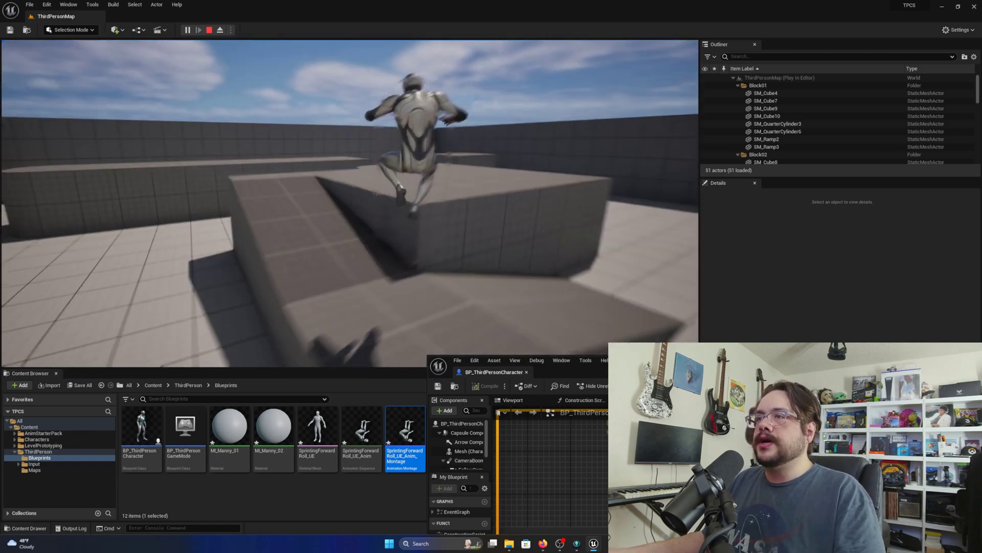
pyautogui.press('w')
pyautogui.press('space')
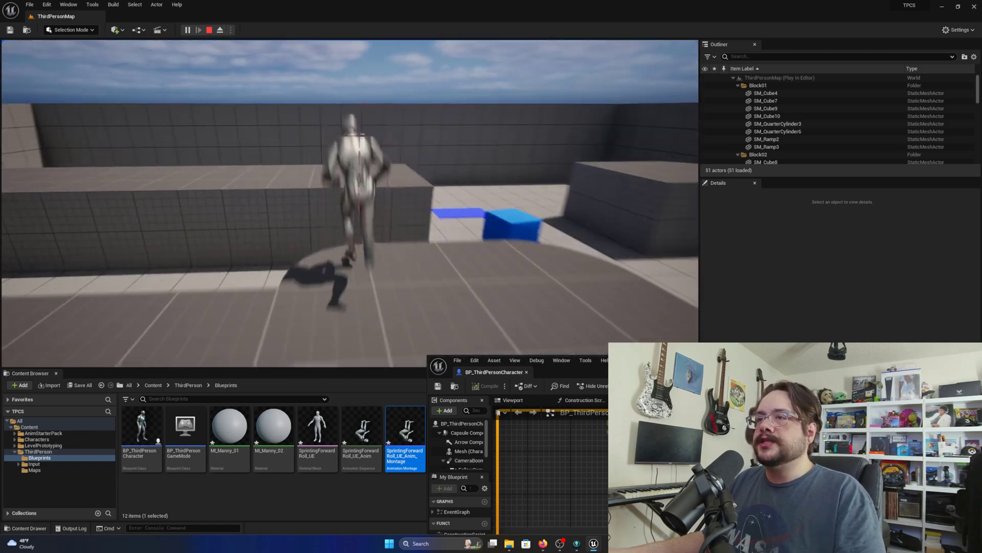